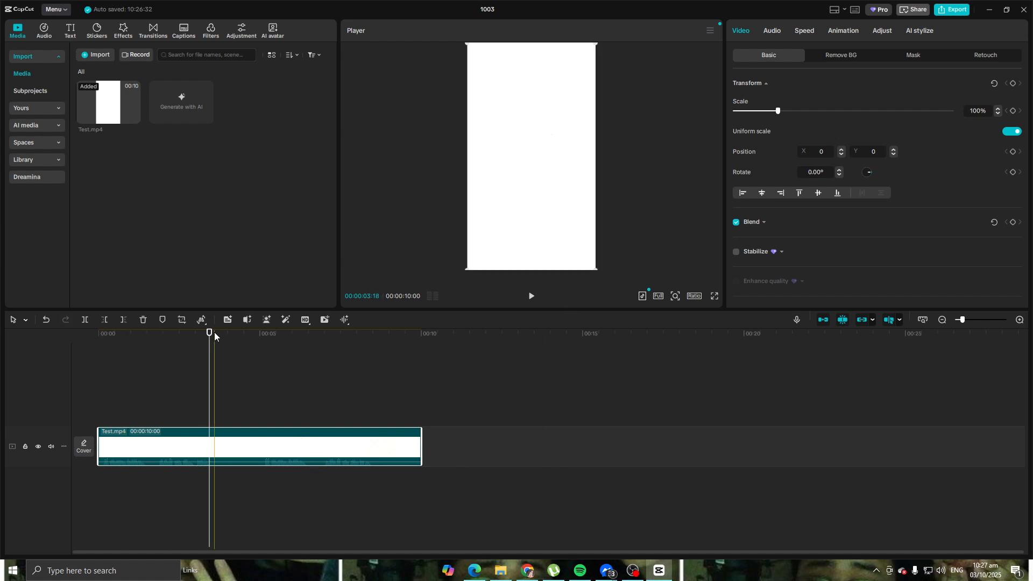
Step: Return to the start of the timeline and generate automatic English captions for the Test.mp4 clip without bilingual captions
drag(210, 333, 98, 336)
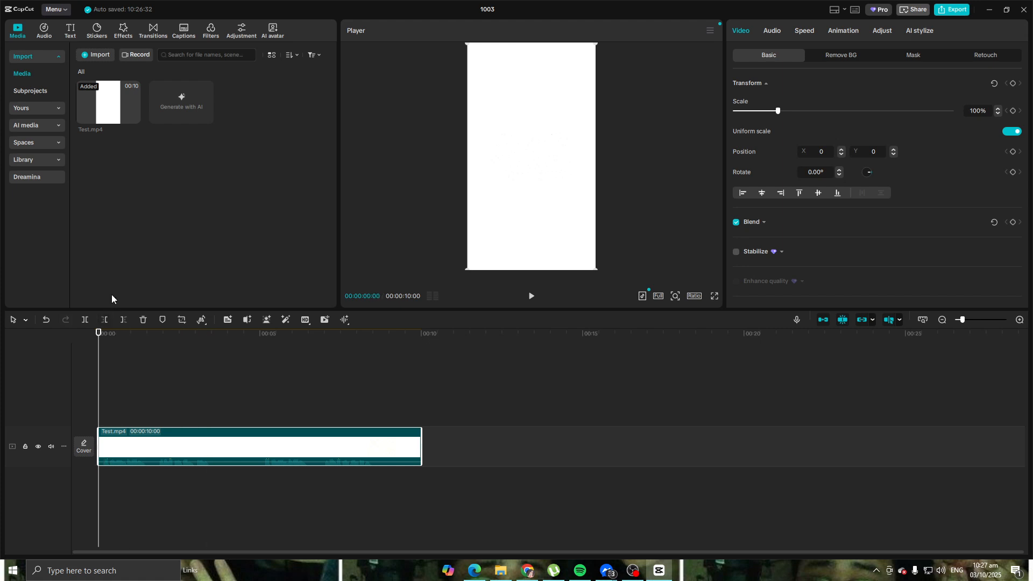
click(185, 33)
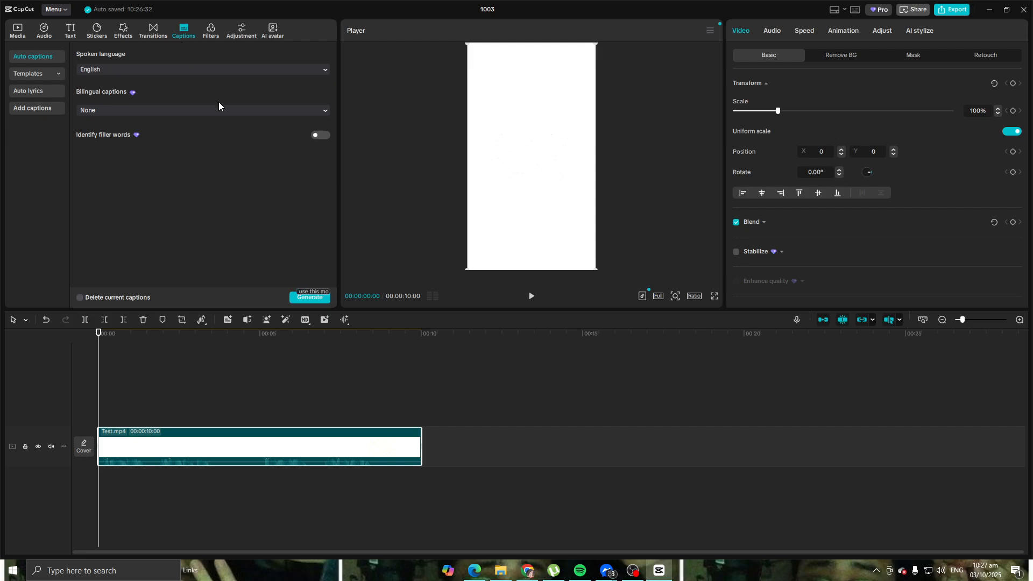
click(311, 300)
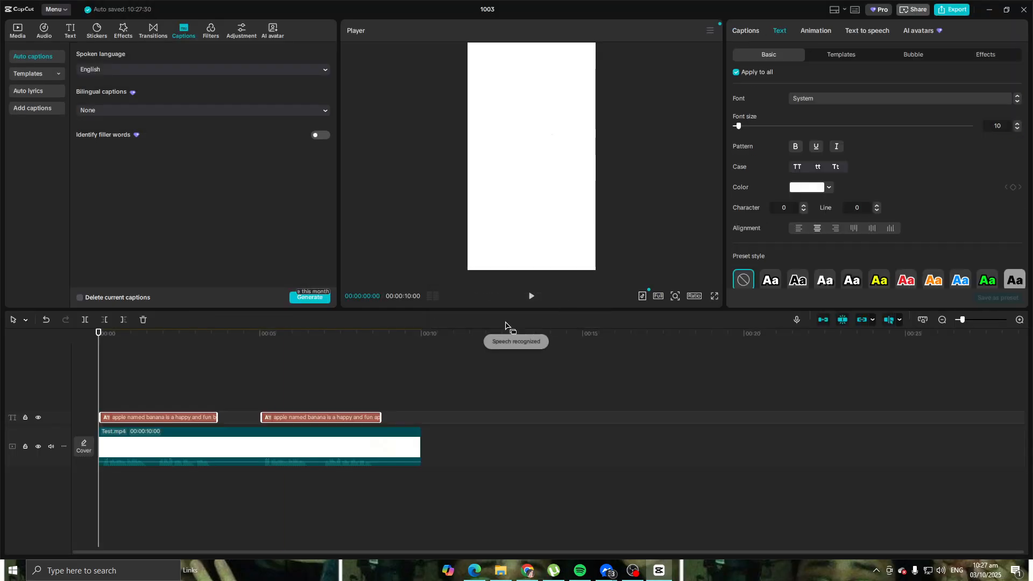
Step: Preview the generated captions briefly and set the text color of all captions to black
click(531, 296)
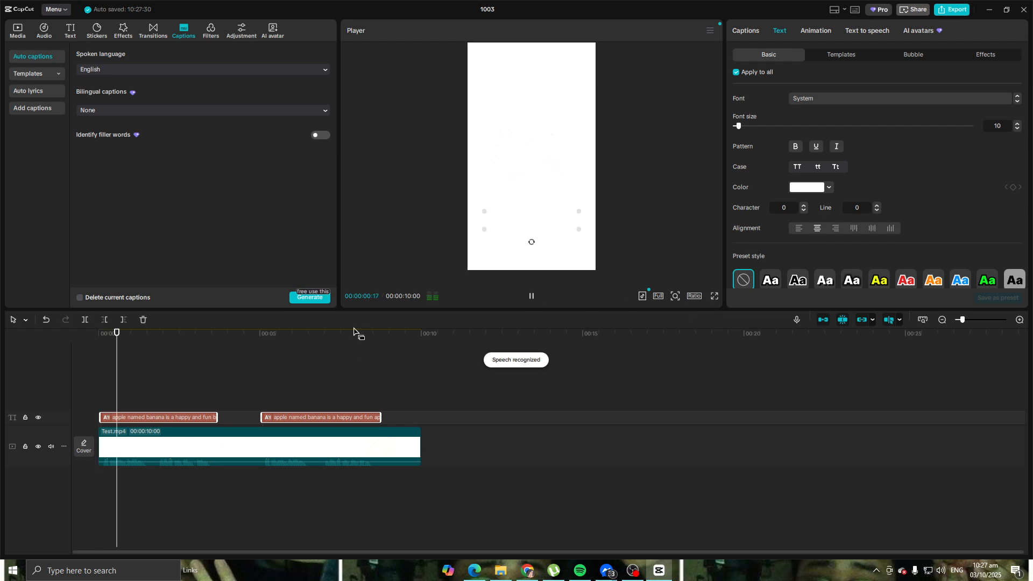
click(531, 296)
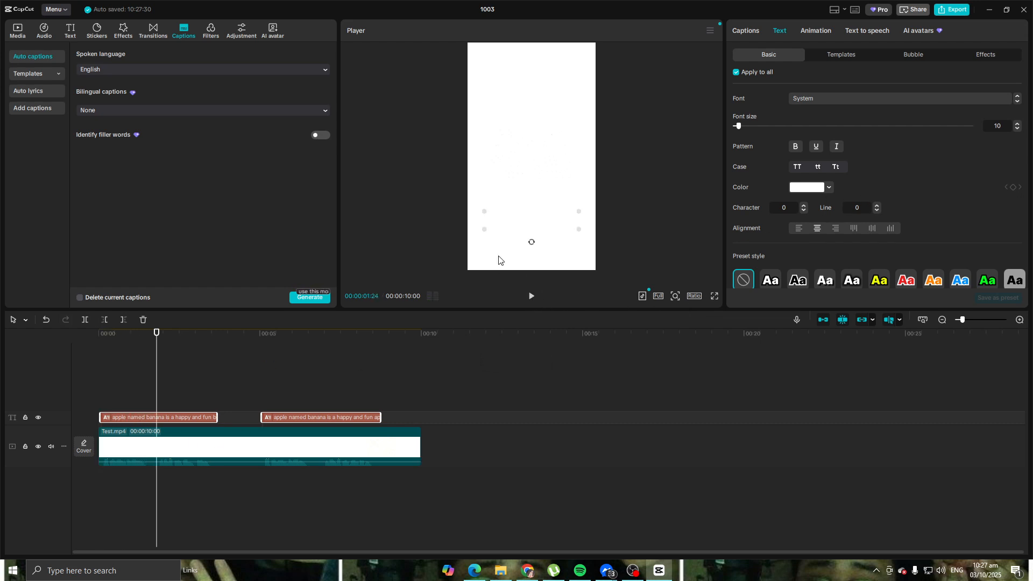
click(810, 188)
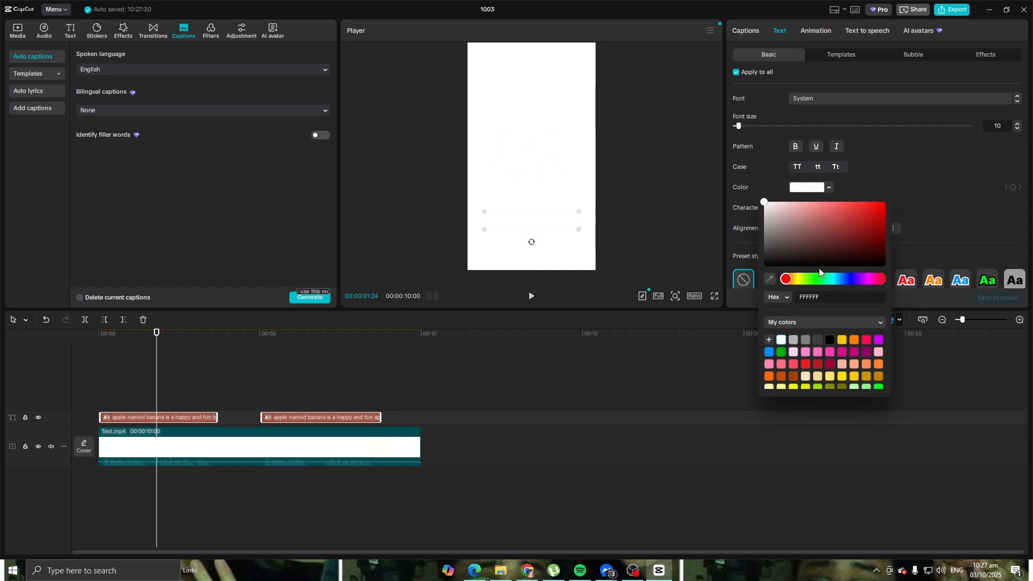
click(830, 340)
click(638, 379)
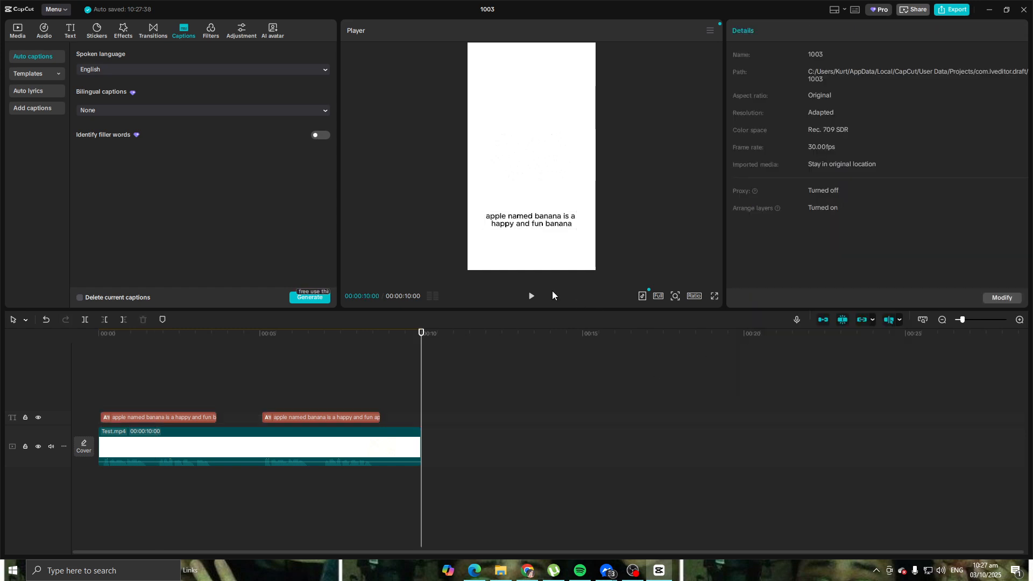
Step: Play back the video to check both captions against the speech
click(528, 297)
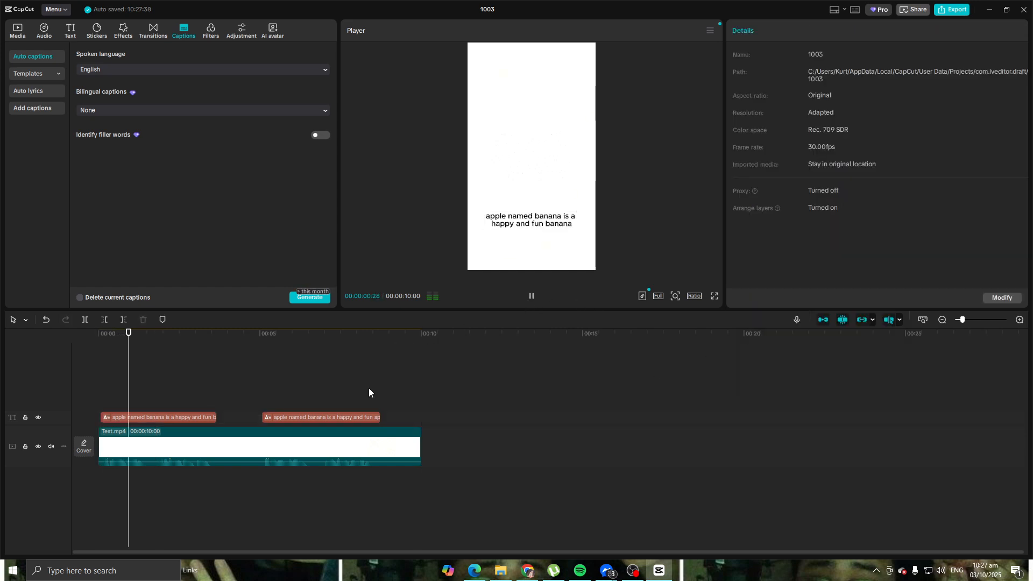
click(528, 296)
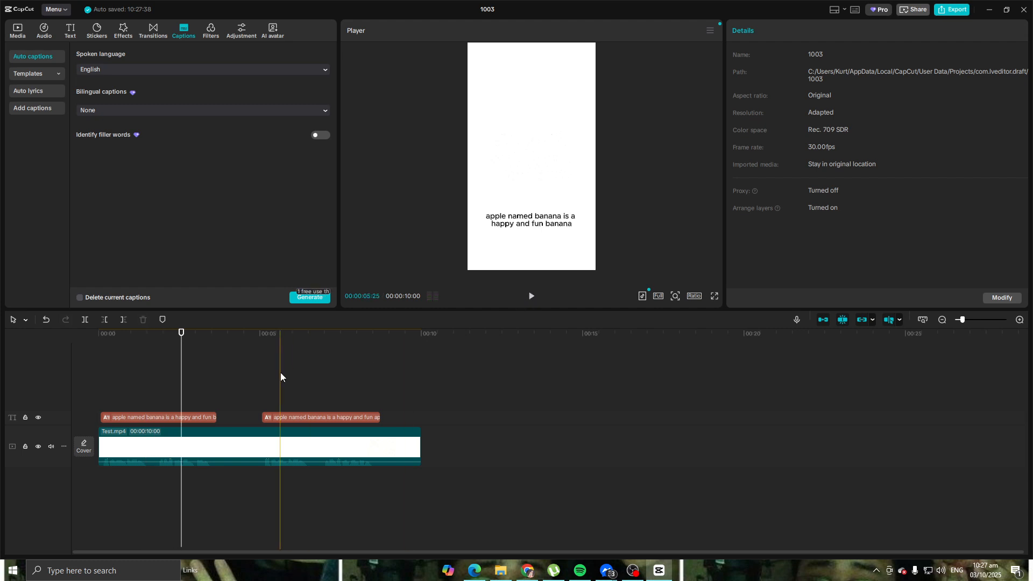
click(532, 302)
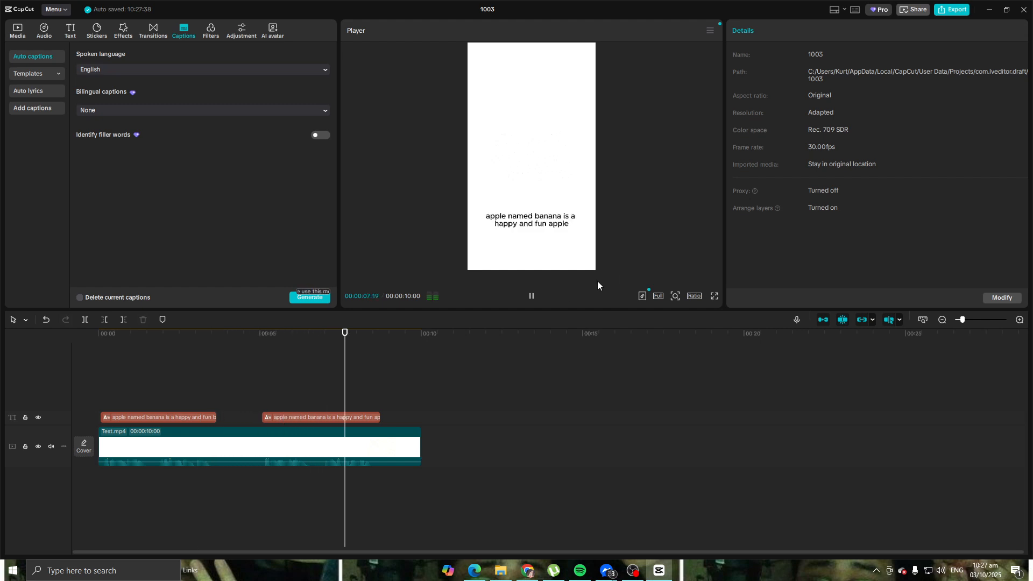
click(533, 297)
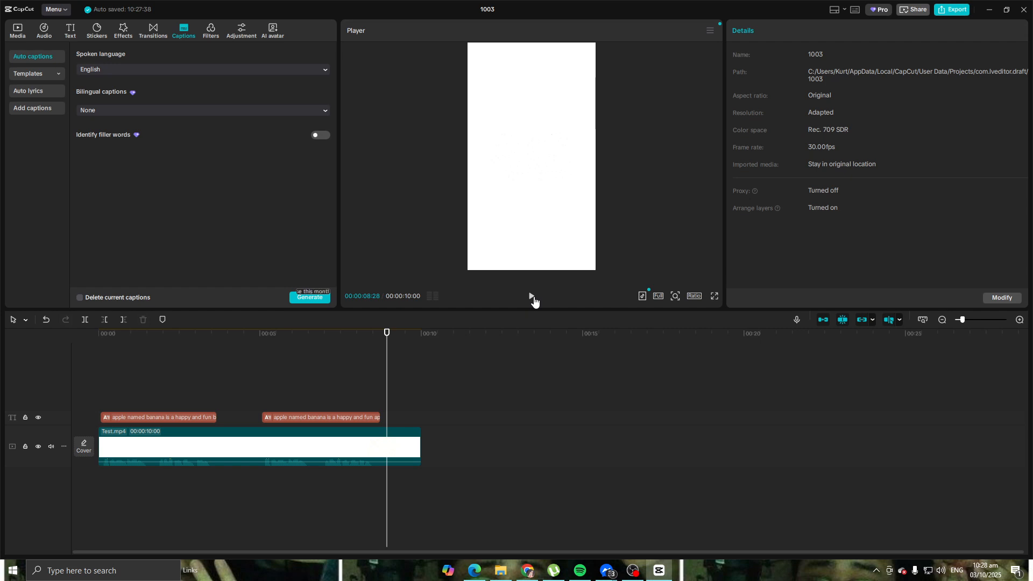
Step: Delete the first caption and move the remaining one earlier to start at about 2.3 seconds
click(178, 415)
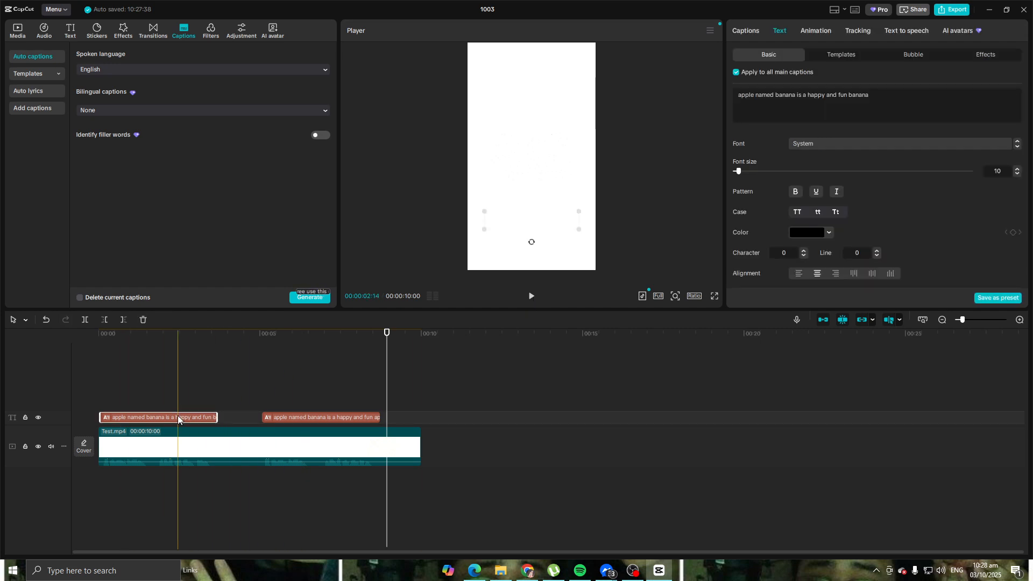
key(Delete)
click(269, 415)
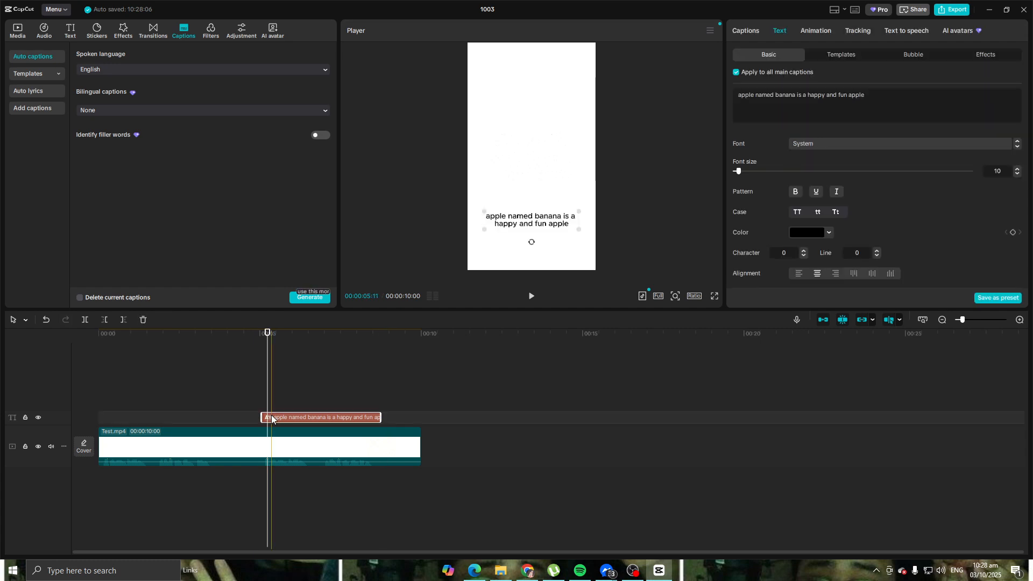
drag(321, 418, 235, 416)
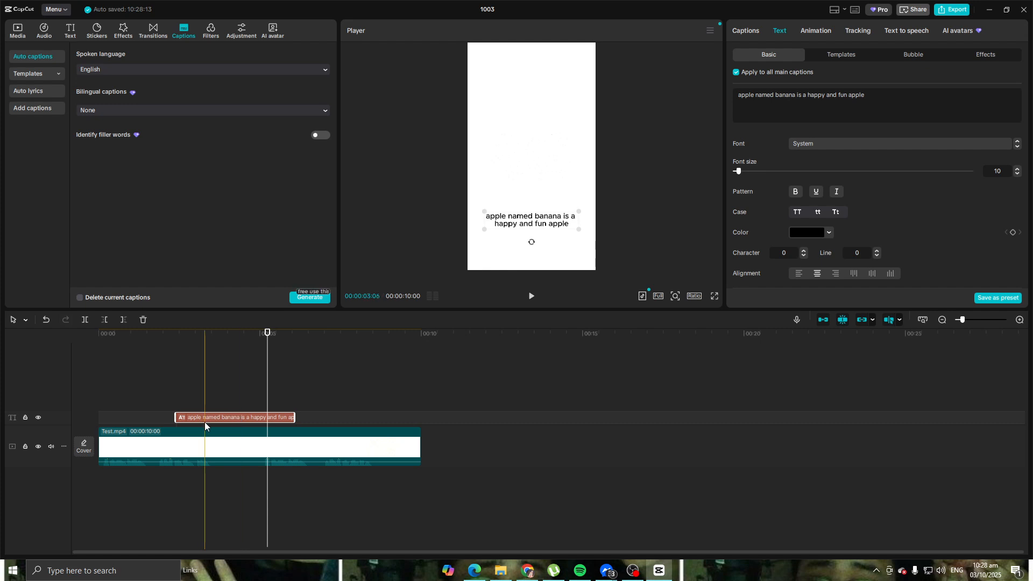
Step: Replace the remaining caption's text with "This is the best armor combo for wolves"
triple_click(737, 95)
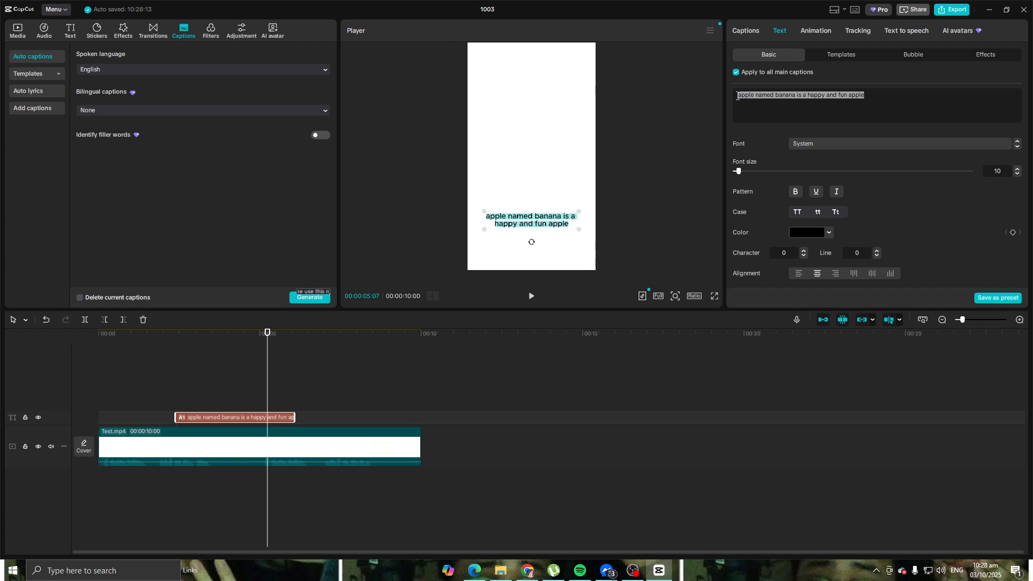
key(BackSpace)
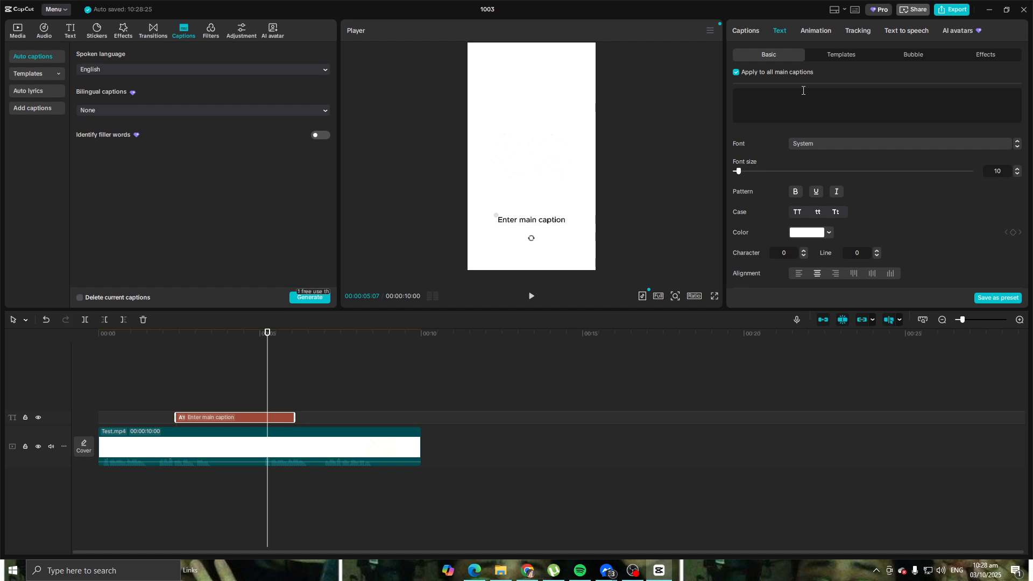
text(T)
key(BackSpace)
text(THis)
key(BackSpace)
key(BackSpace)
key(BackSpace)
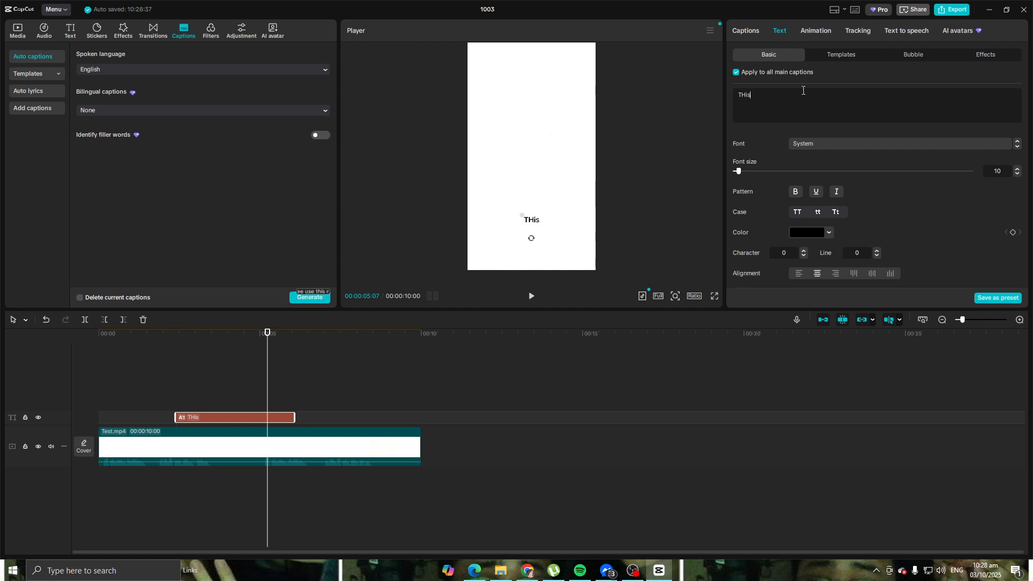
text(his is the best armor combo)
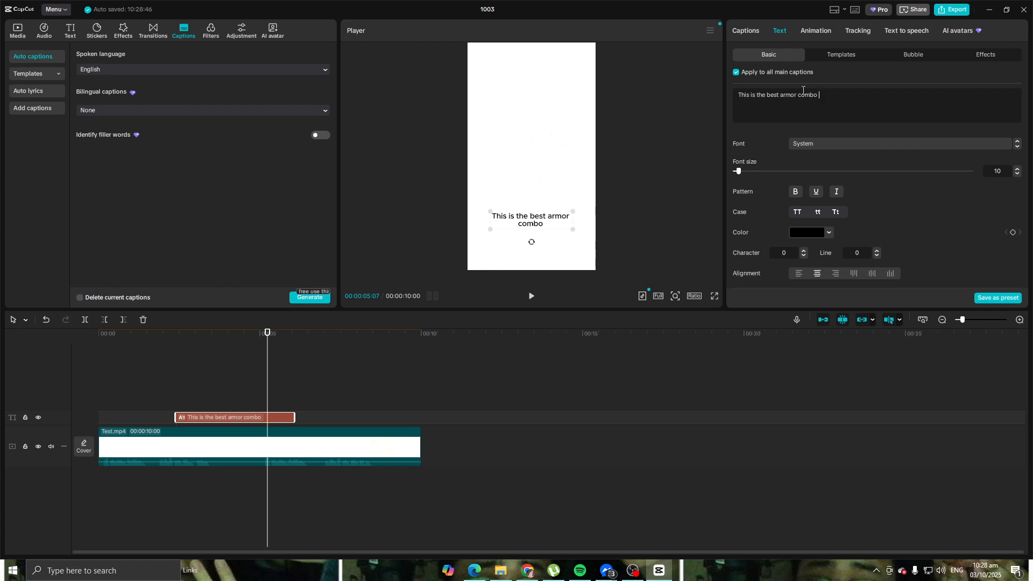
text( for wolves)
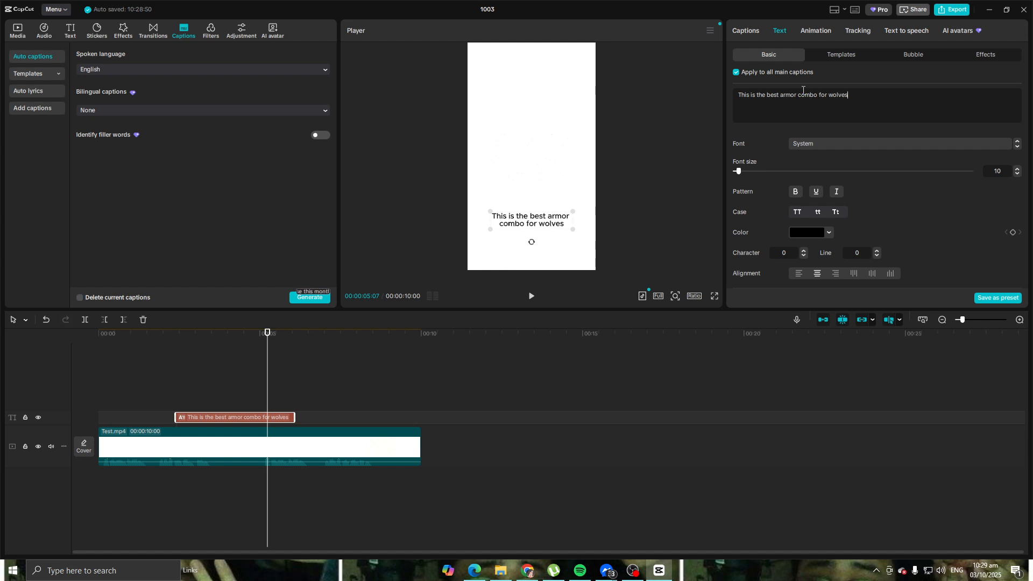
Step: Replace the caption's text with "Ultimate wolf armor combo"
key(BackSpace)
key(BackSpace)
key(BackSpace)
key(BackSpace)
key(BackSpace)
key(BackSpace)
key(BackSpace)
key(BackSpace)
key(BackSpace)
key(BackSpace)
key(BackSpace)
key(BackSpace)
key(BackSpace)
key(BackSpace)
key(BackSpace)
key(BackSpace)
key(BackSpace)
key(BackSpace)
key(BackSpace)
key(BackSpace)
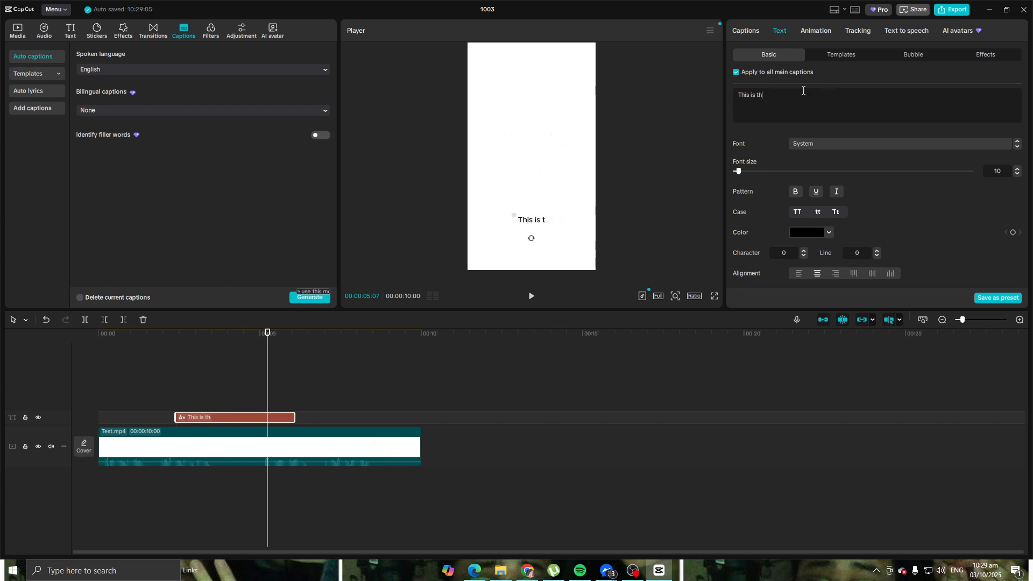
text(Ultimate wolf ar)
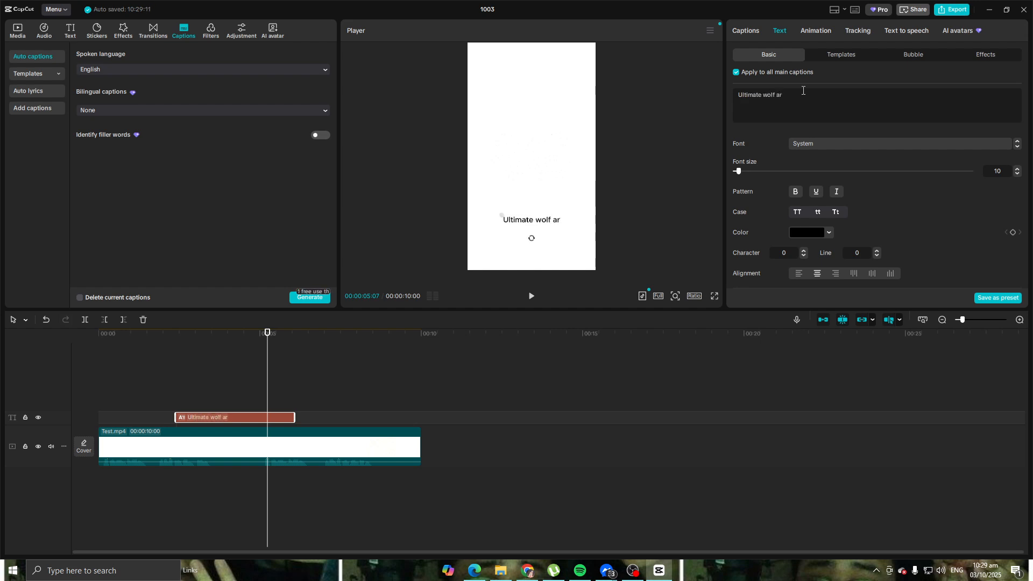
text(mor comboi)
key(BackSpace)
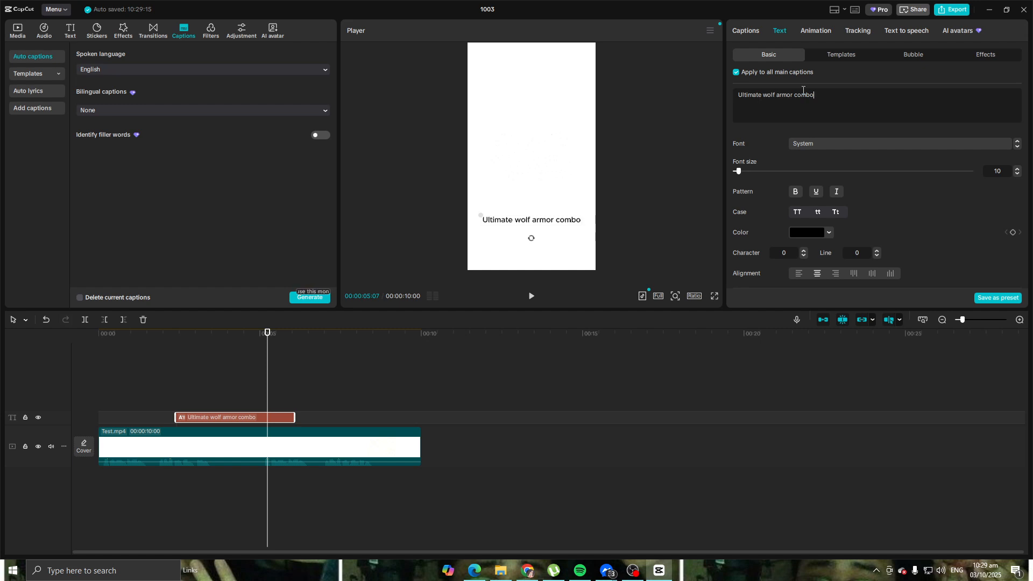
Step: Replace the caption's text with "Top 3 Sercet weapons"
key(BackSpace)
key(BackSpace)
key(BackSpace)
key(BackSpace)
key(BackSpace)
key(BackSpace)
key(BackSpace)
key(BackSpace)
key(BackSpace)
key(BackSpace)
key(BackSpace)
key(BackSpace)
key(BackSpace)
key(BackSpace)
key(BackSpace)
key(BackSpace)
key(BackSpace)
key(BackSpace)
key(BackSpace)
key(BackSpace)
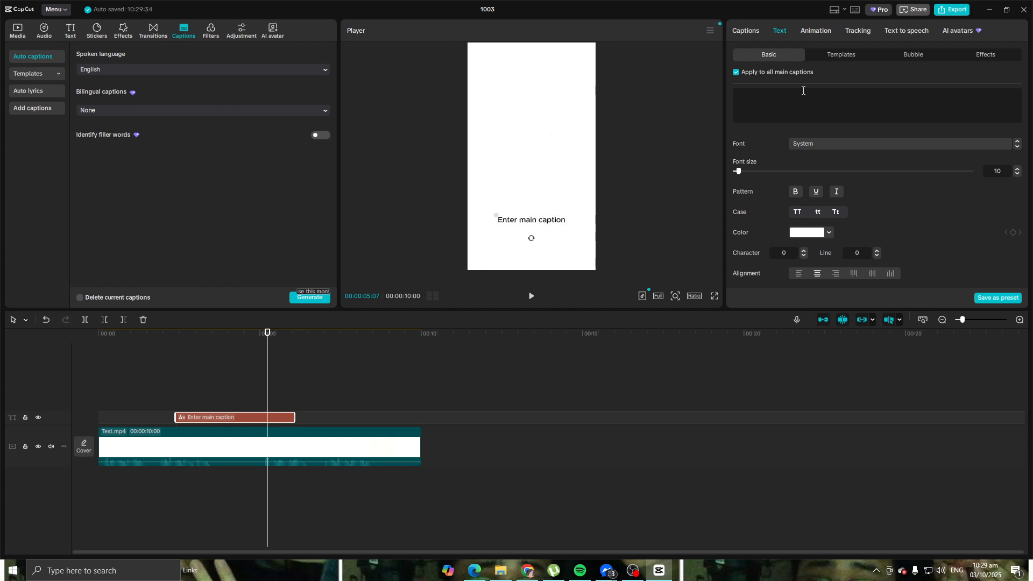
text(Top 3)
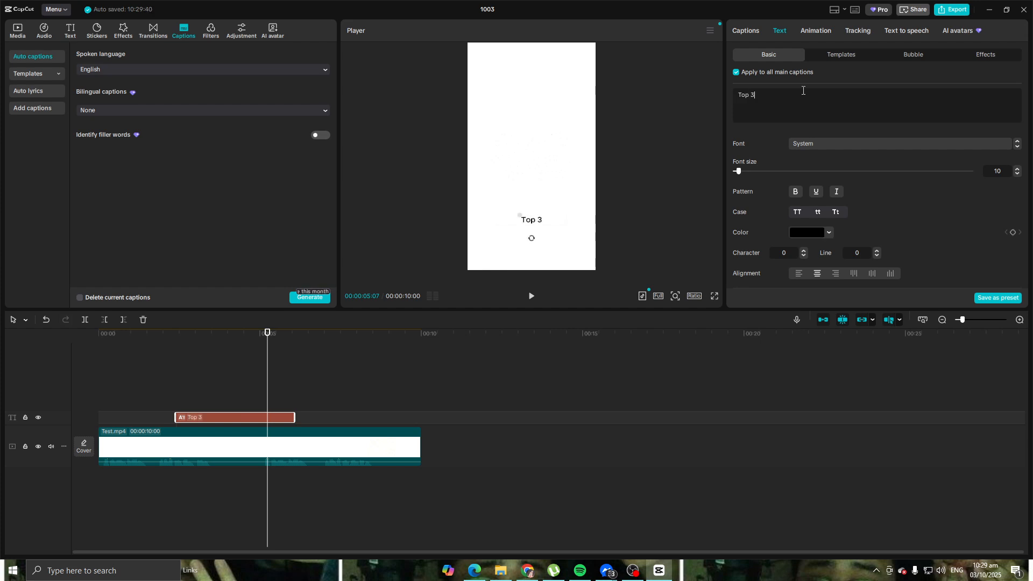
text( Sercet weapons)
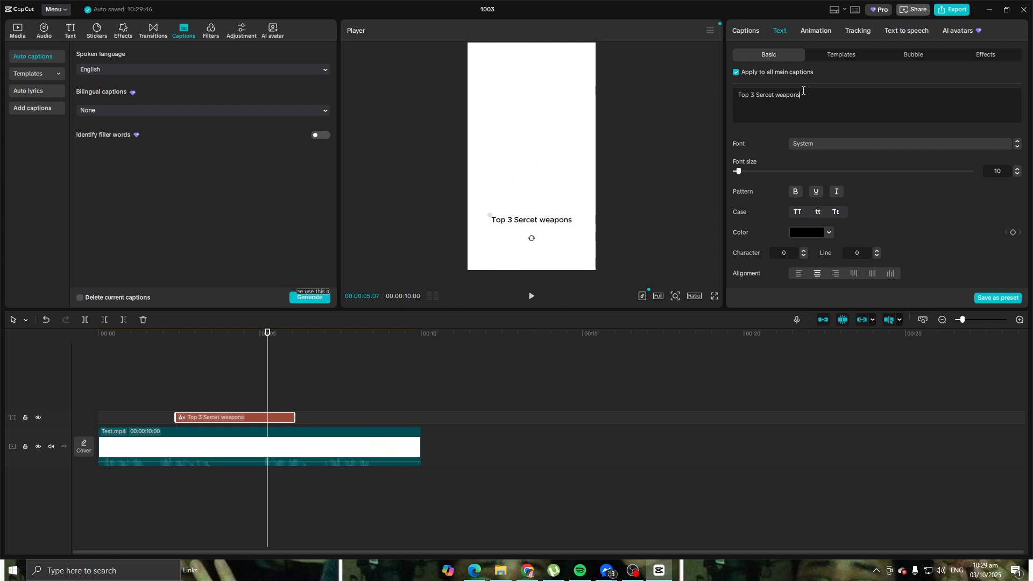
Step: Clear all of the caption's text
key(BackSpace)
key(BackSpace)
key(BackSpace)
key(BackSpace)
key(BackSpace)
key(BackSpace)
key(BackSpace)
key(BackSpace)
key(BackSpace)
key(BackSpace)
key(BackSpace)
key(BackSpace)
key(BackSpace)
key(BackSpace)
key(BackSpace)
key(BackSpace)
key(BackSpace)
key(BackSpace)
key(BackSpace)
key(BackSpace)
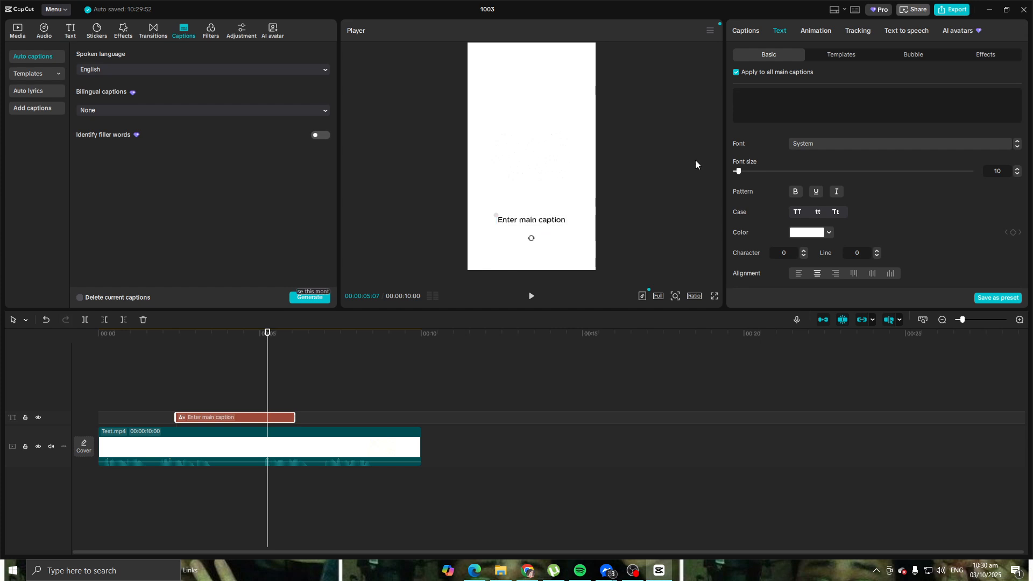
Step: Look through the caption's font, preset style, transform, blend and stroke settings
scroll(826, 156, down, 3)
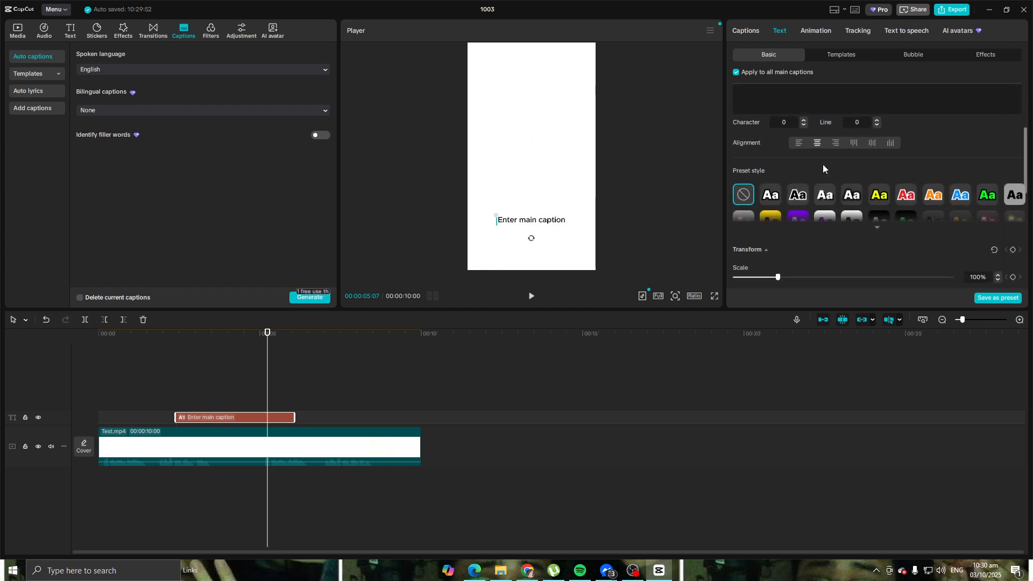
scroll(824, 168, up, 1)
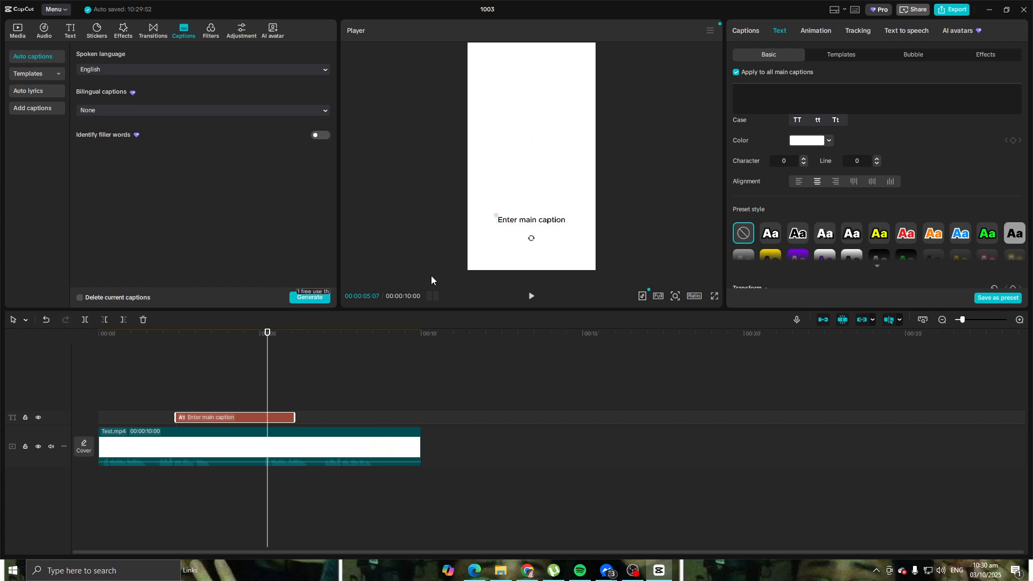
scroll(838, 186, up, 3)
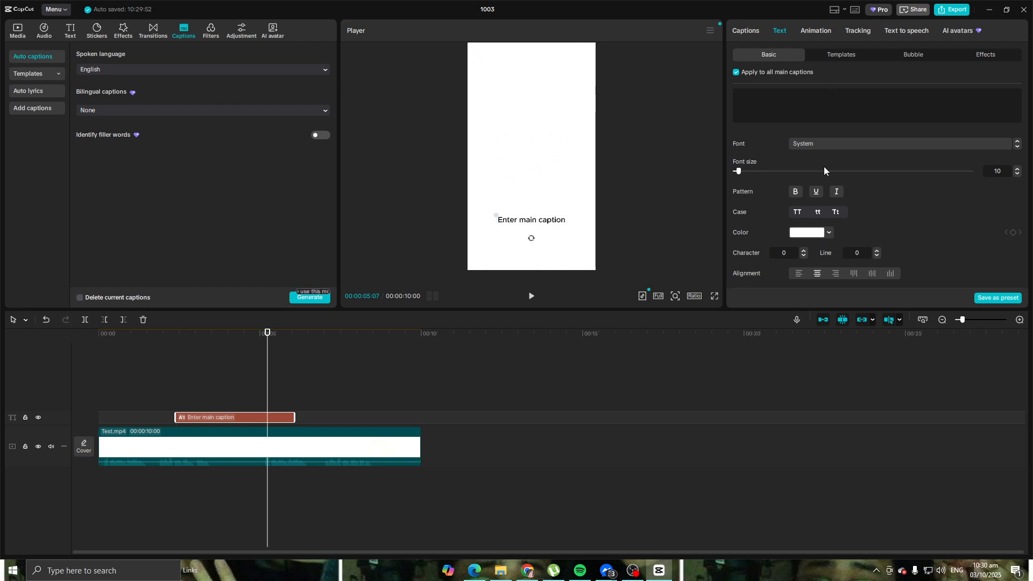
scroll(783, 250, down, 2)
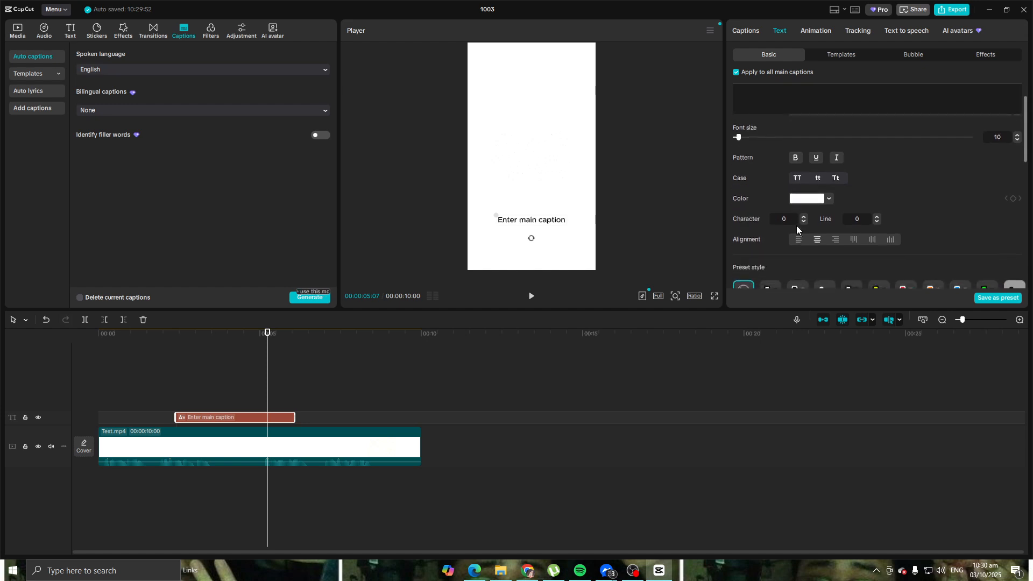
scroll(821, 195, down, 5)
scroll(821, 194, up, 5)
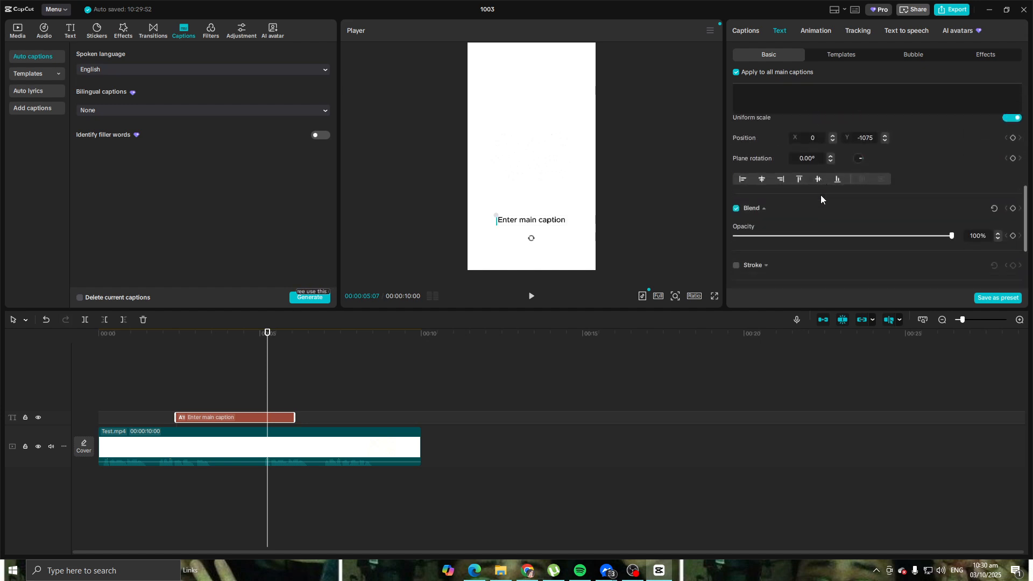
scroll(809, 205, down, 1)
scroll(810, 207, down, 3)
Step: Scale the caption up to 135% and leave the caption's editing
scroll(810, 207, up, 4)
scroll(811, 207, down, 1)
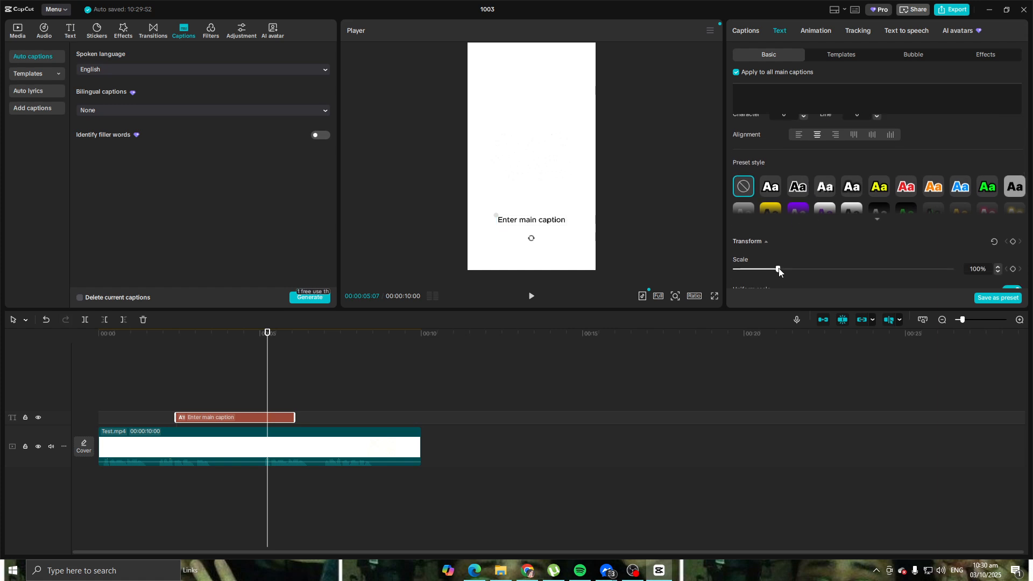
drag(778, 271, 793, 269)
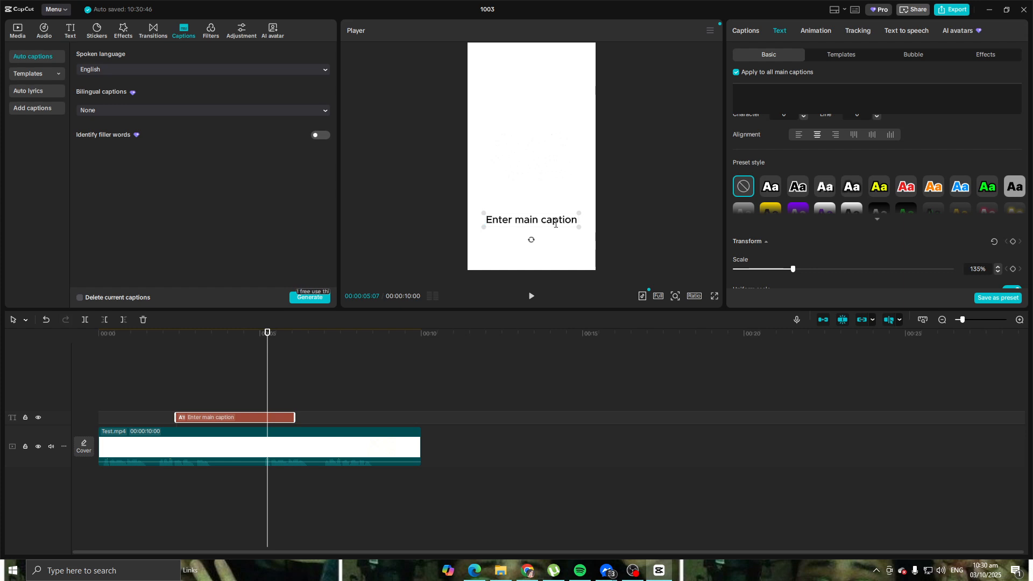
scroll(839, 166, up, 5)
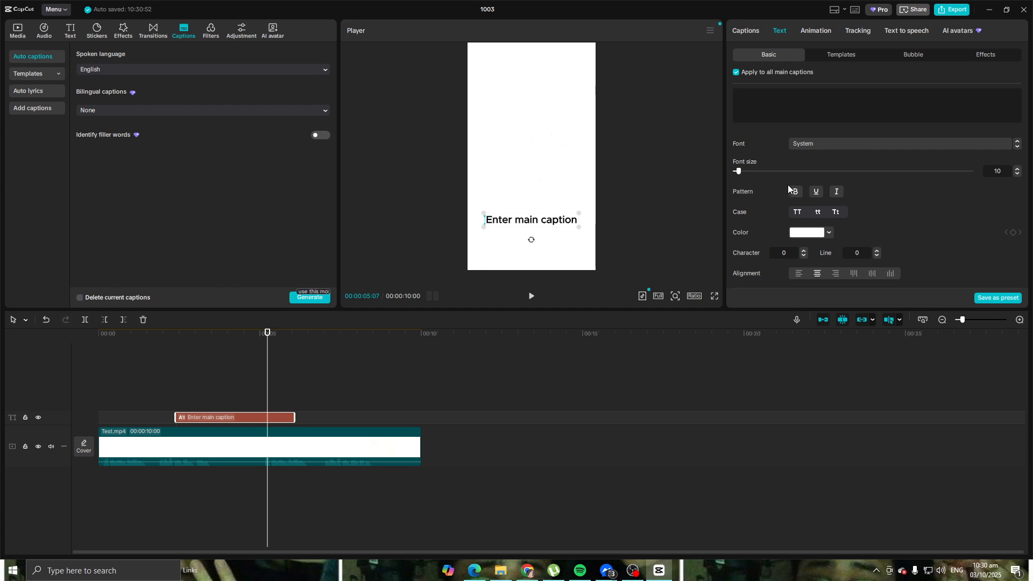
click(586, 224)
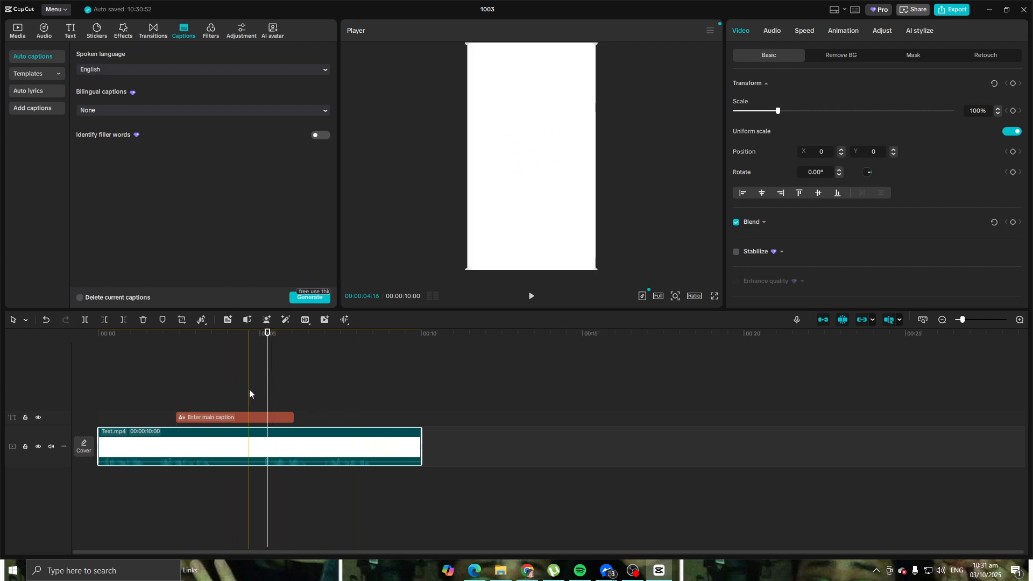
Step: Browse the main caption's font list without changing the font, and shift the caption clip to end shortly before the video's end
click(241, 418)
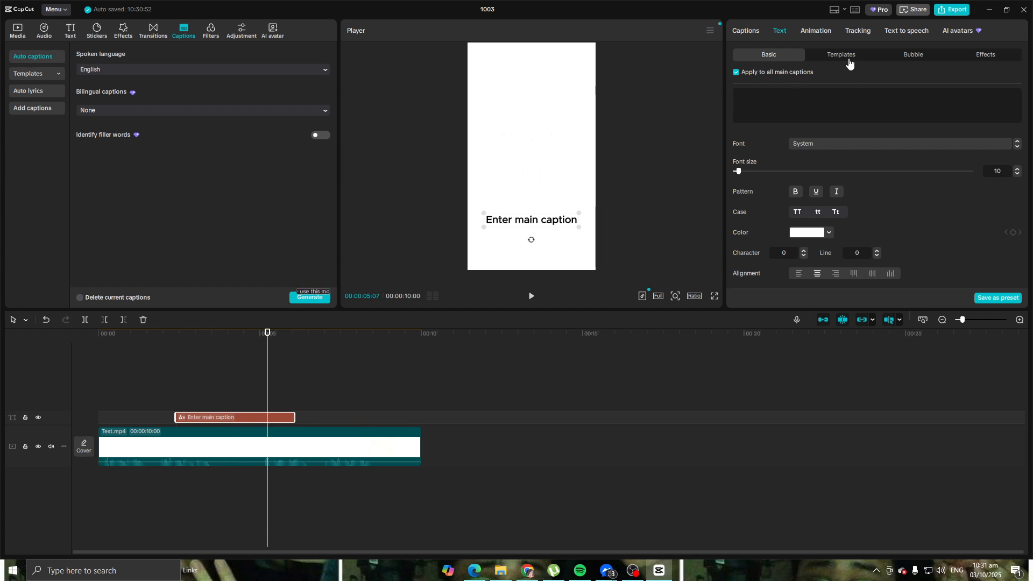
click(822, 145)
scroll(841, 306, down, 10)
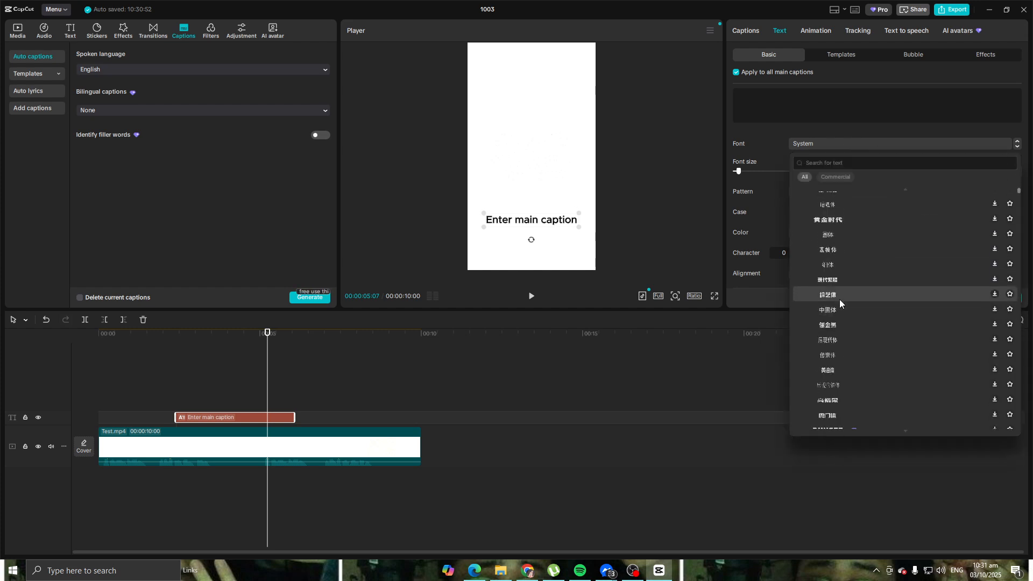
scroll(841, 338, up, 10)
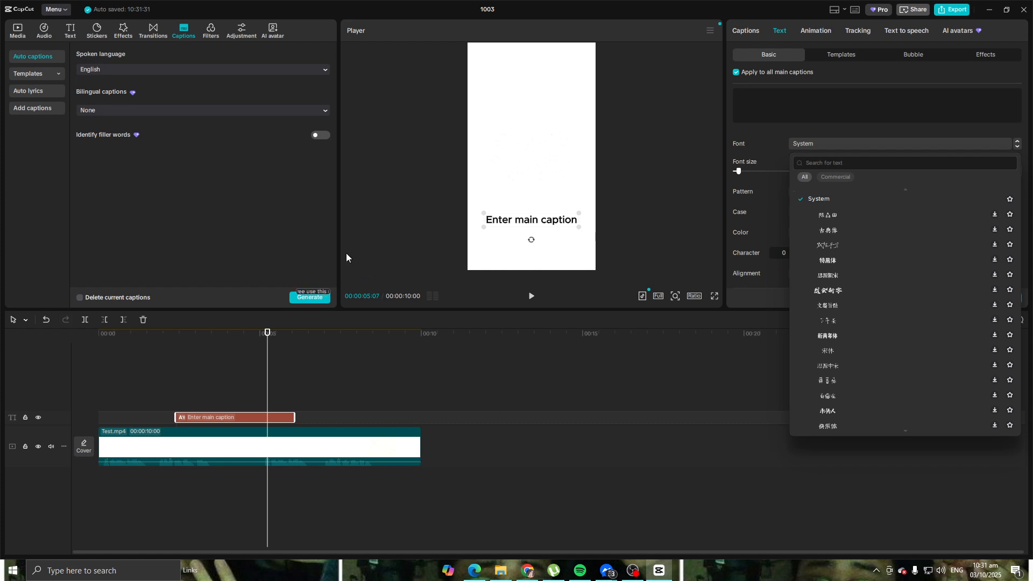
drag(253, 419, 362, 416)
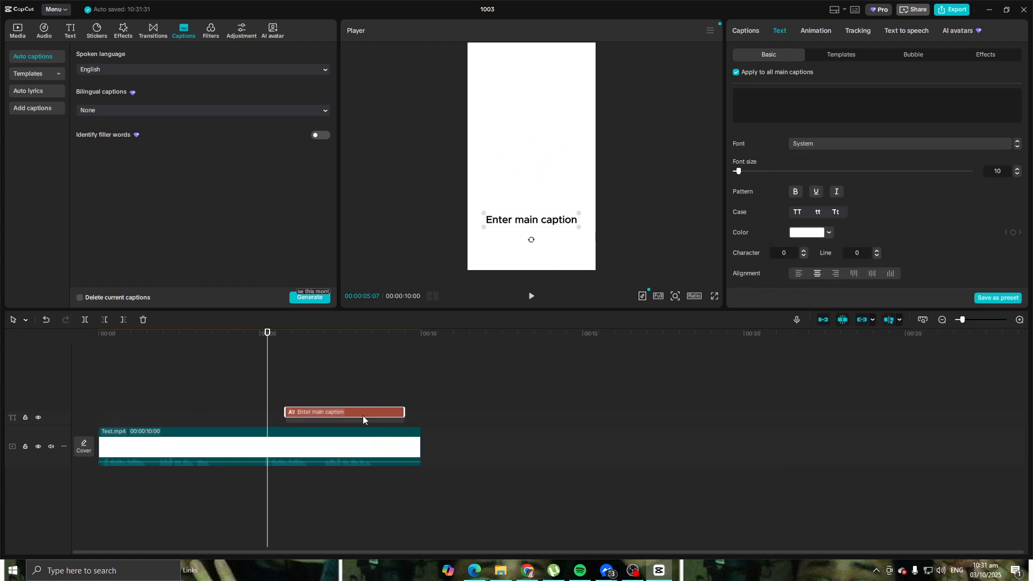
Step: Add a default text clip at about 00:00:01:20 on a new track above the caption and color it black
click(71, 33)
drag(107, 80, 154, 407)
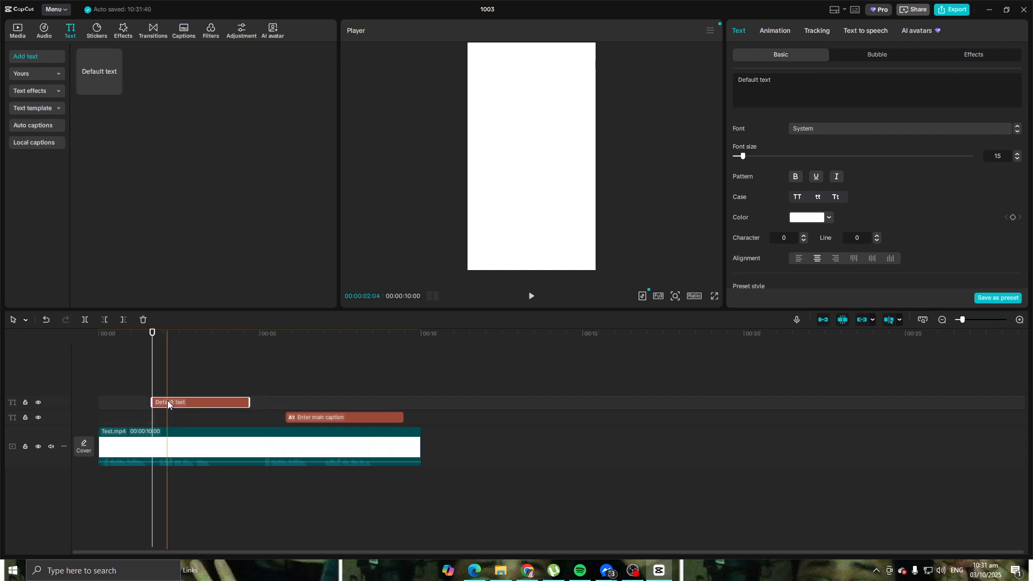
click(814, 221)
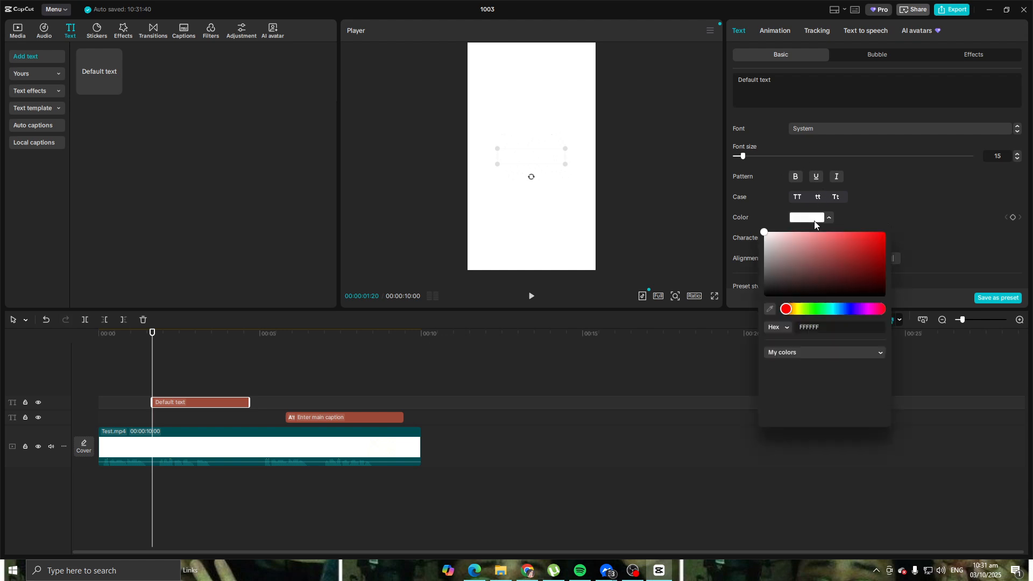
click(829, 367)
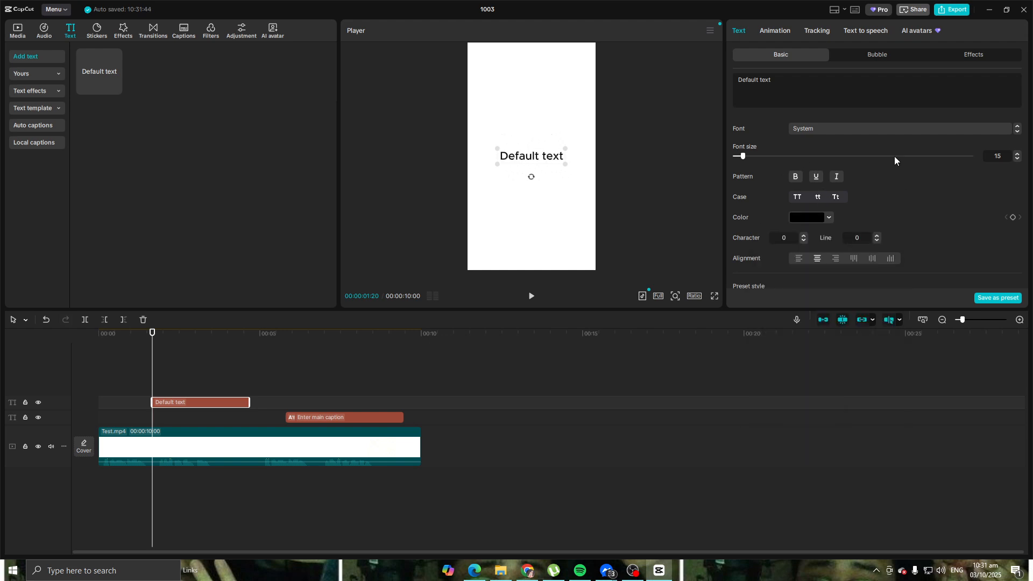
Step: Set the default text's font to Tạp chí and deselect the clip
click(892, 128)
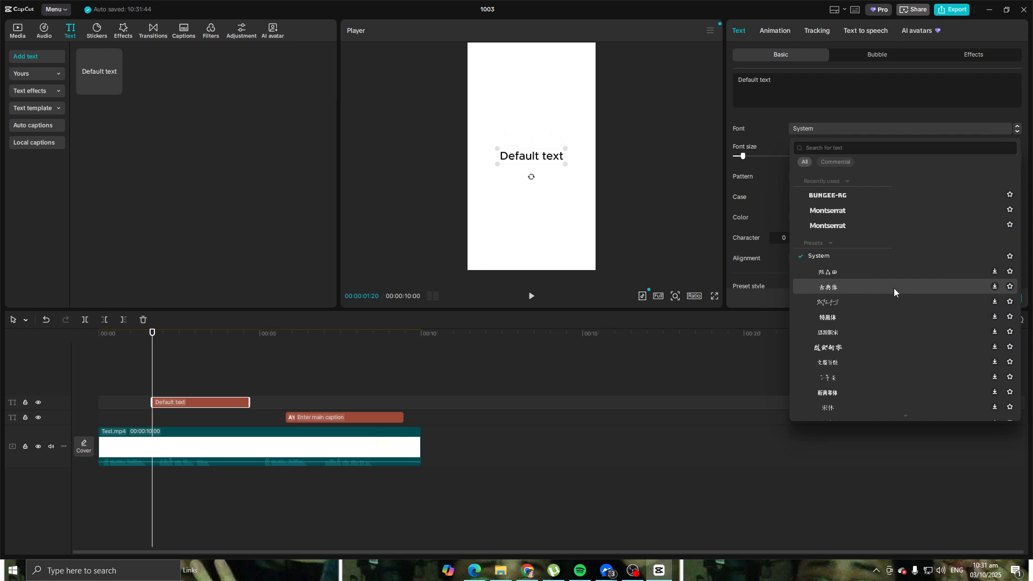
scroll(880, 278, down, 5)
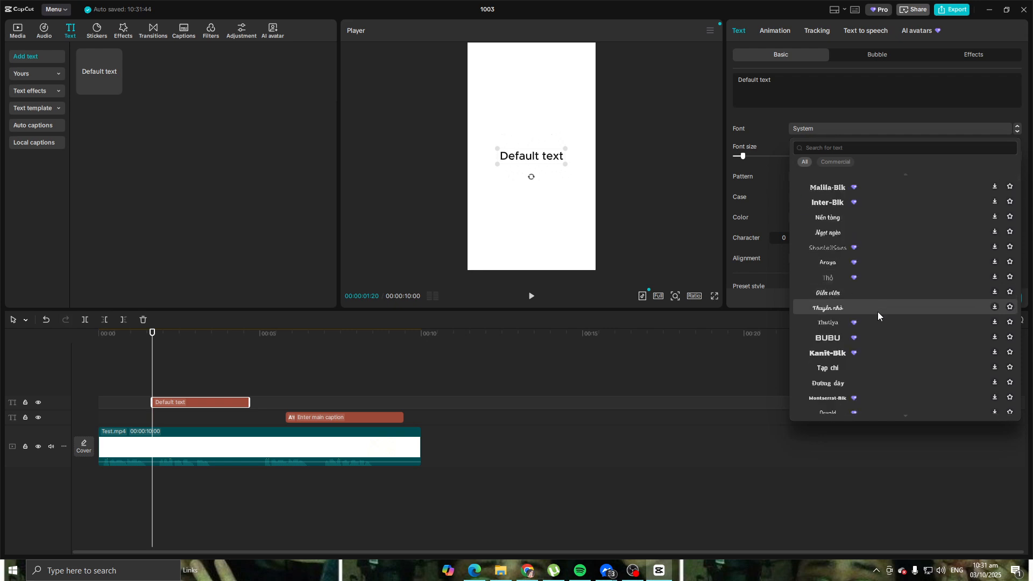
scroll(873, 309, down, 2)
click(881, 322)
click(591, 369)
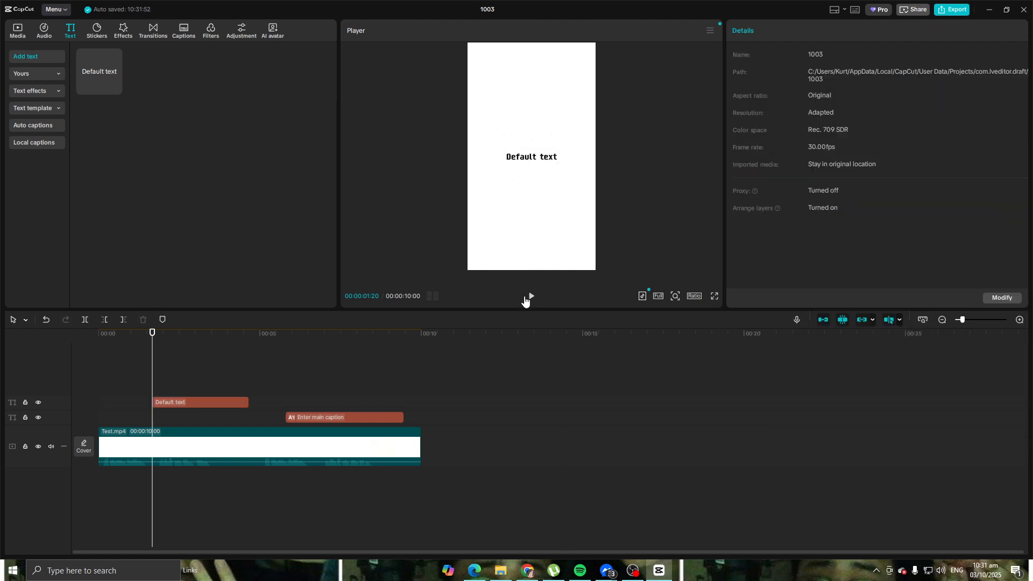
Step: Play a preview of the video and set the main caption's text in italics
click(526, 300)
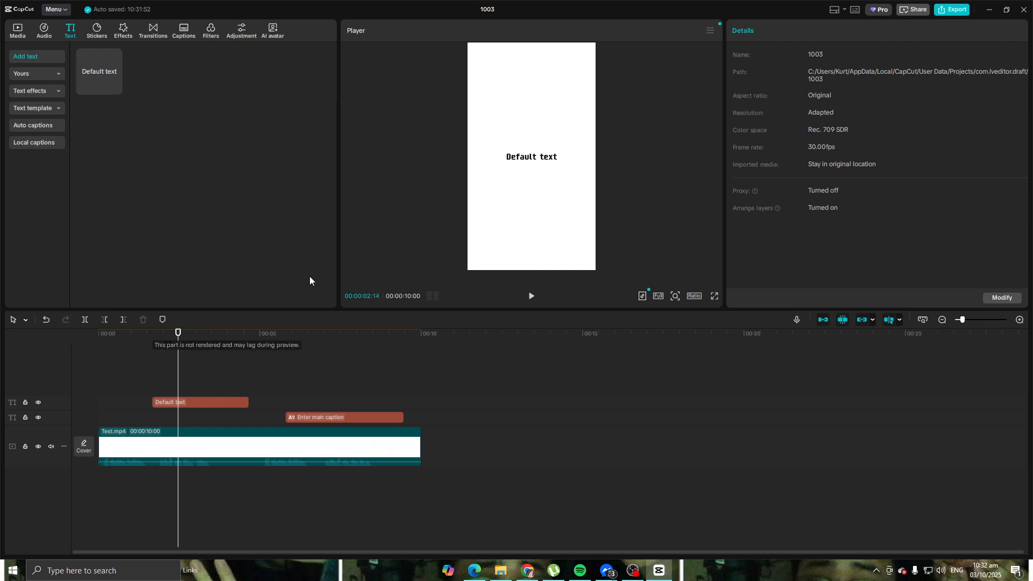
click(809, 397)
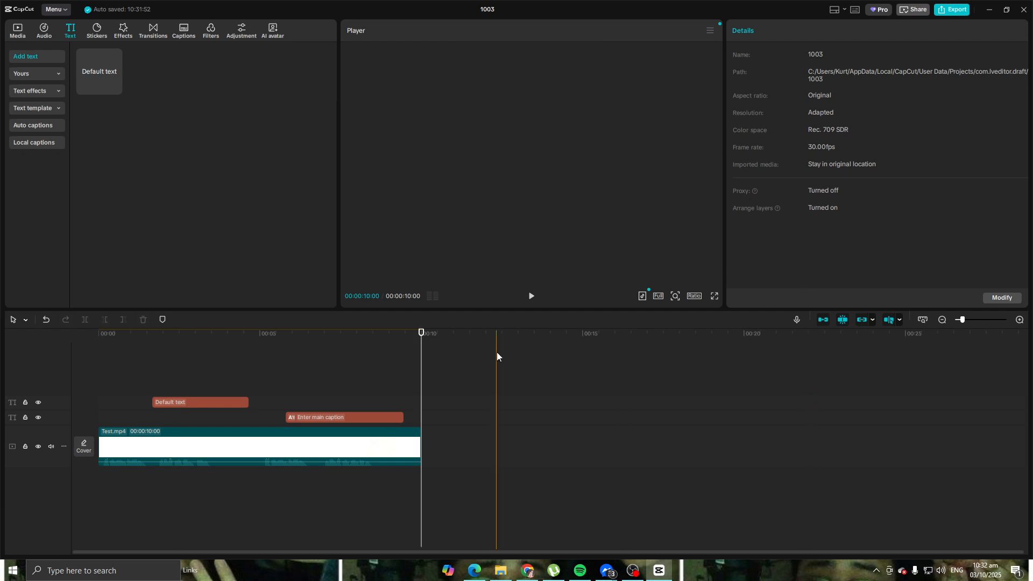
click(352, 417)
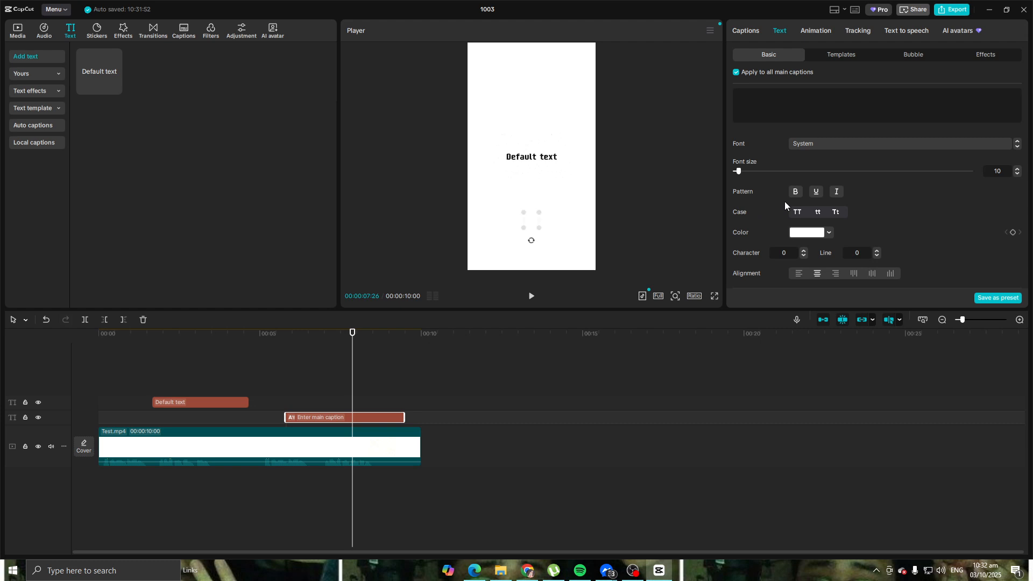
click(837, 192)
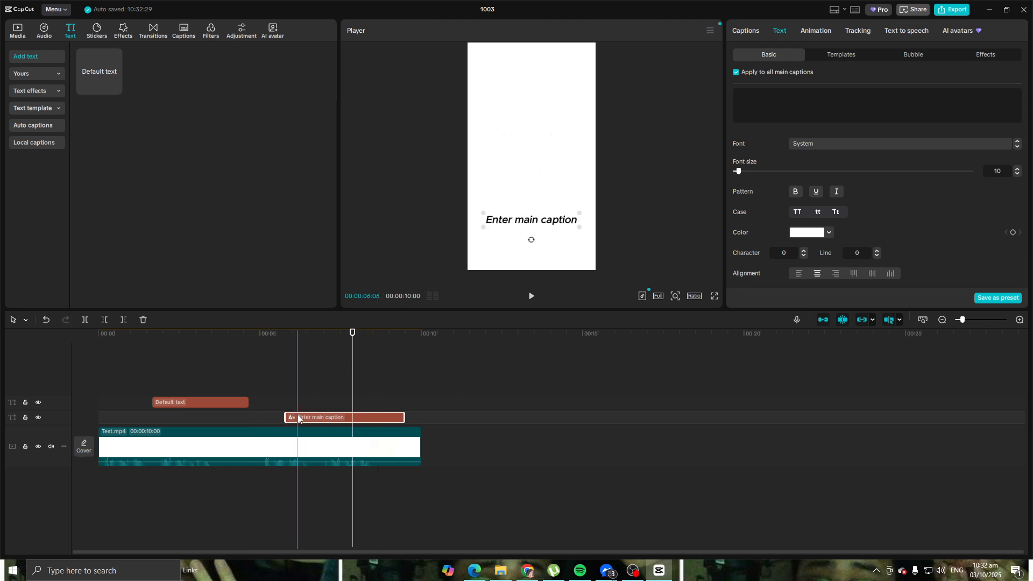
Step: Replace the default text's wording with "This Armor Is INSANE"
click(208, 401)
drag(825, 95, 700, 78)
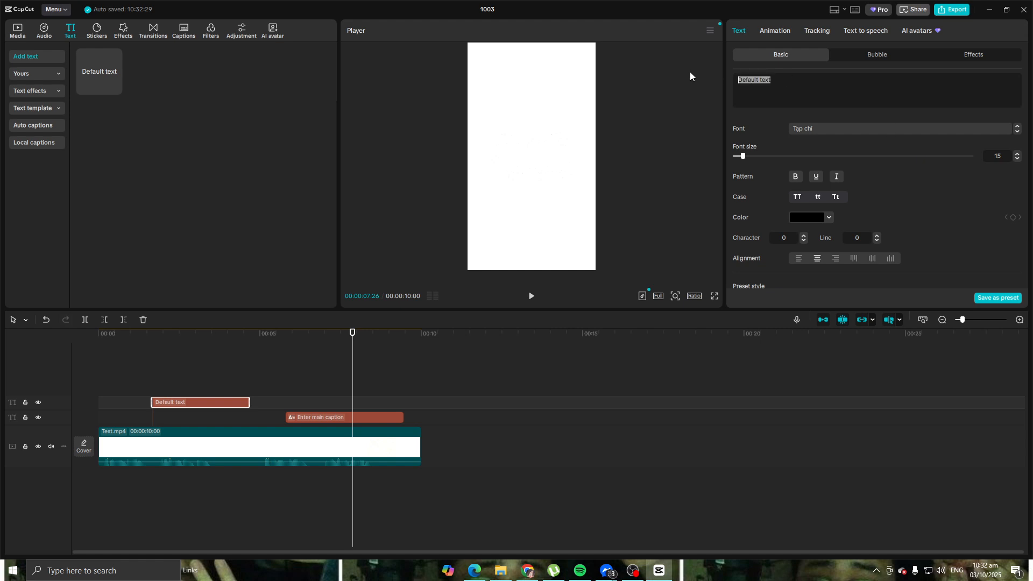
text(This Armor Is Insa)
key(BackSpace)
key(BackSpace)
text(INSANE)
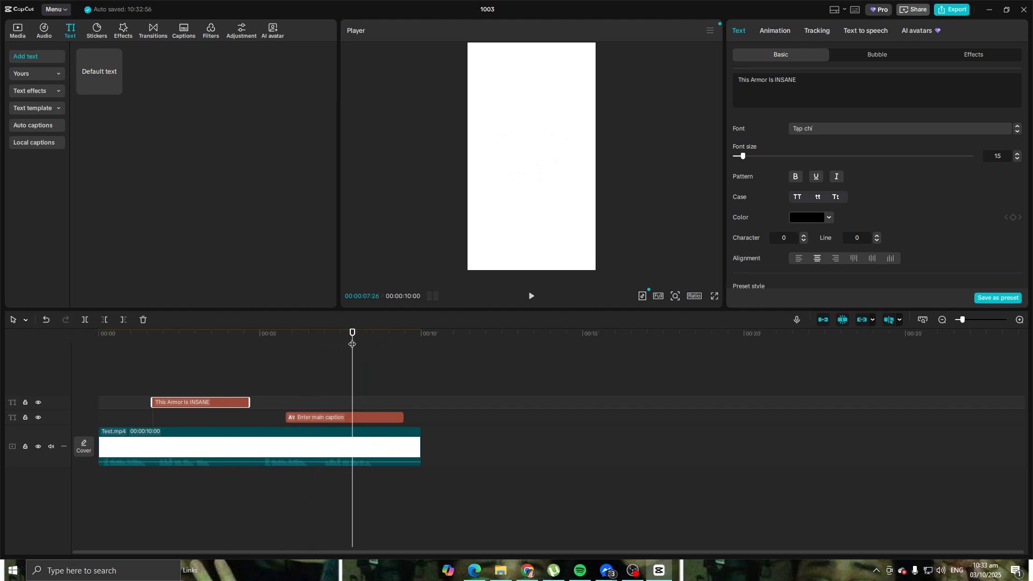
Step: Try yellow F4C70F on only the word INSANE and return it to black
drag(352, 333, 192, 350)
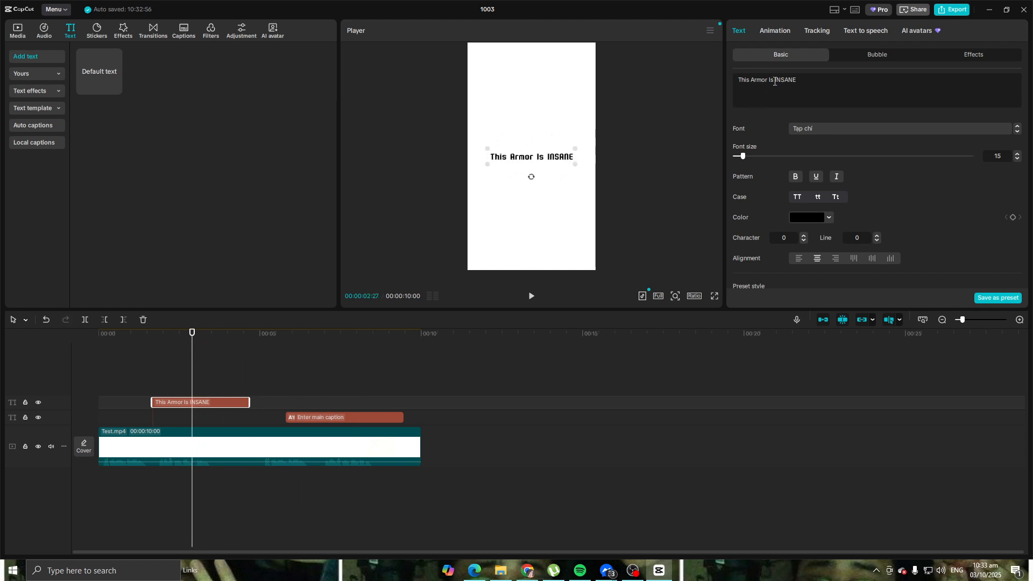
drag(775, 80, 800, 83)
click(829, 219)
click(842, 369)
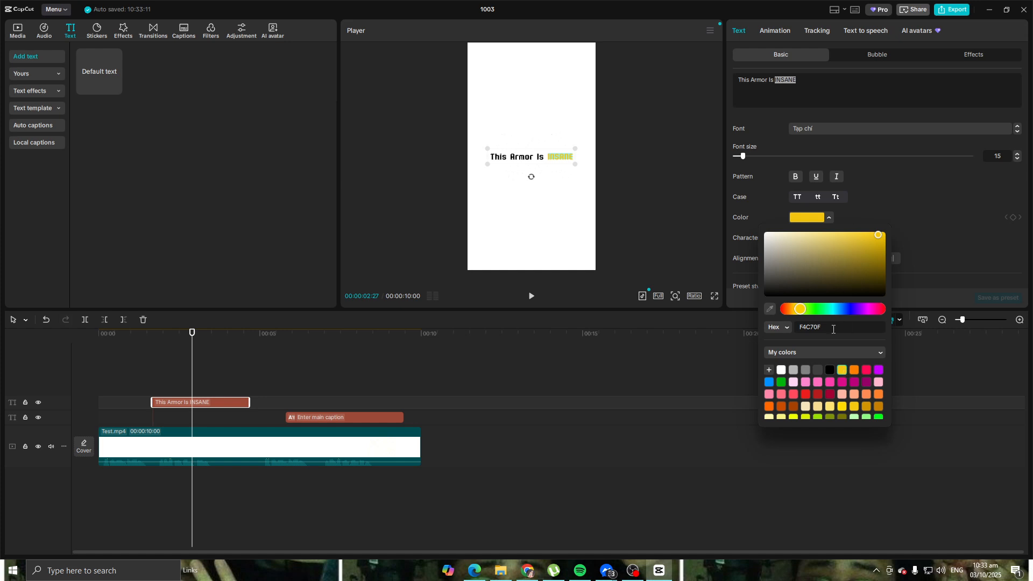
click(828, 371)
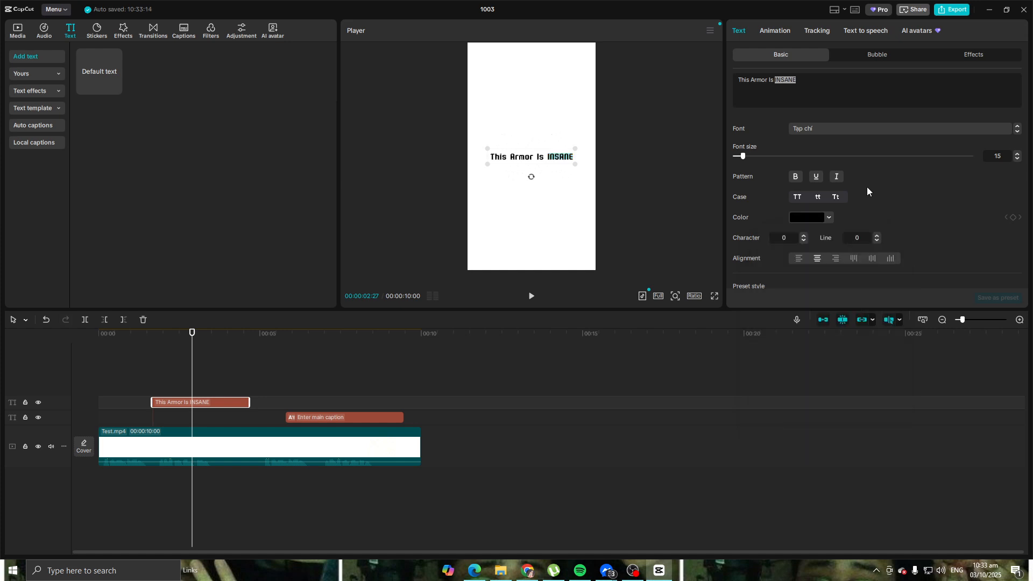
Step: Try a yellow F4C70F background behind "This Armor Is INSANE" and switch the background off
scroll(855, 205, down, 5)
scroll(854, 205, down, 5)
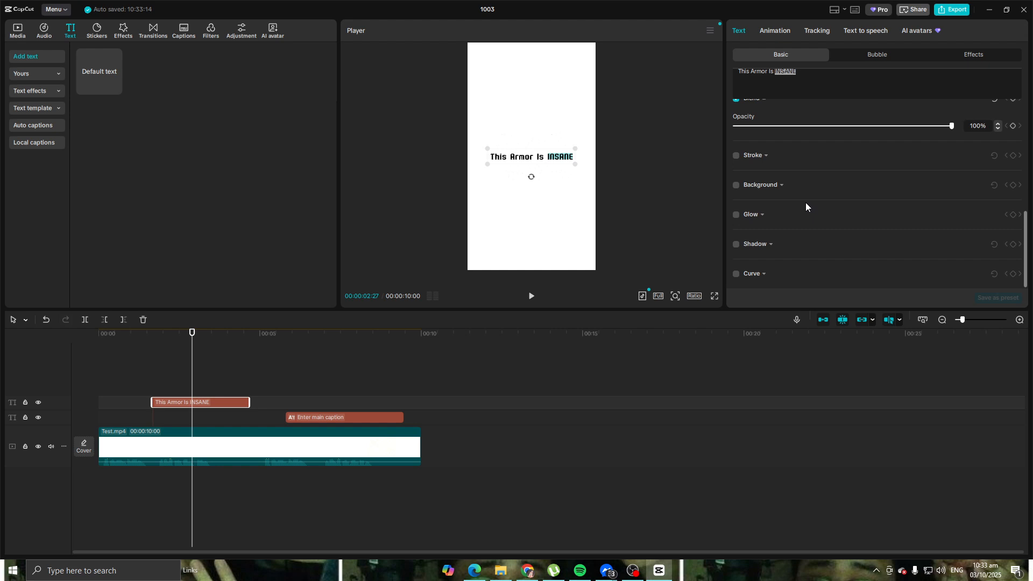
click(736, 185)
scroll(809, 195, down, 2)
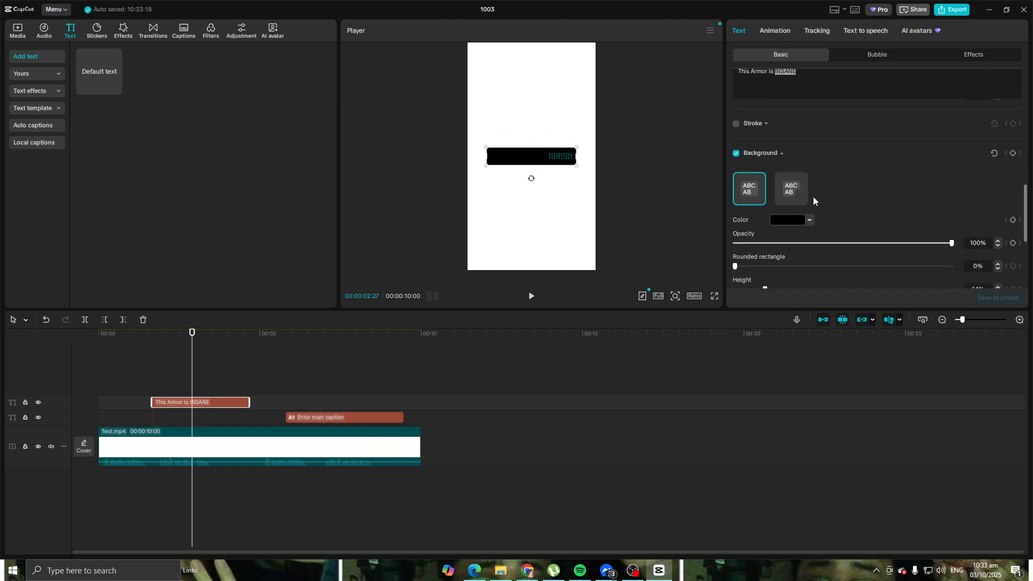
click(807, 215)
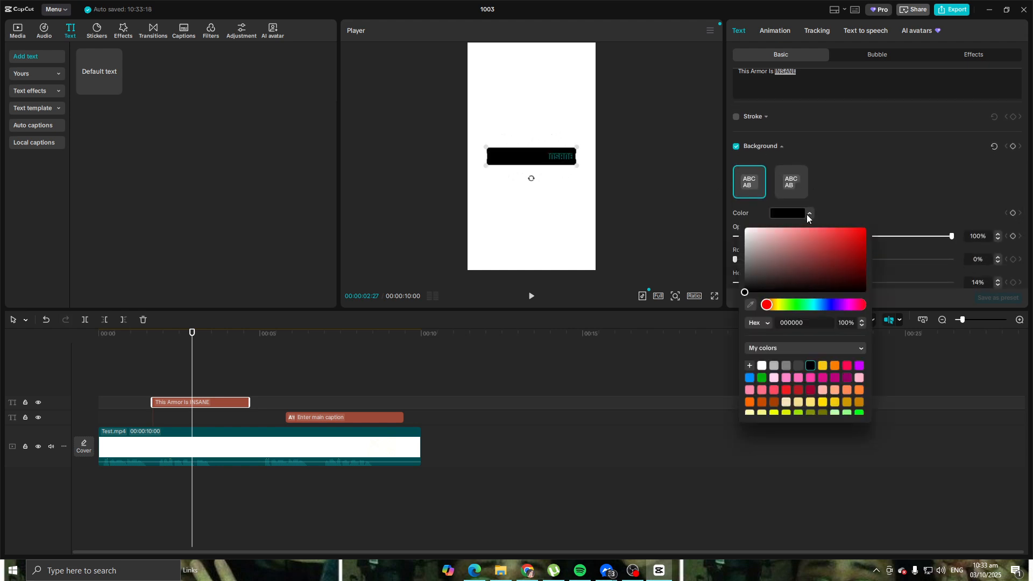
click(779, 305)
click(823, 366)
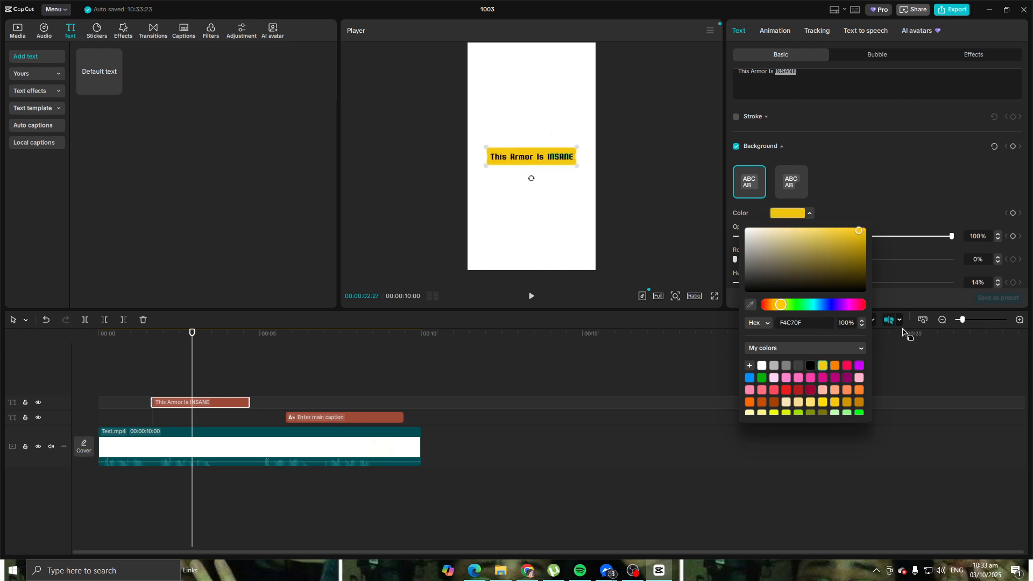
click(735, 150)
click(736, 148)
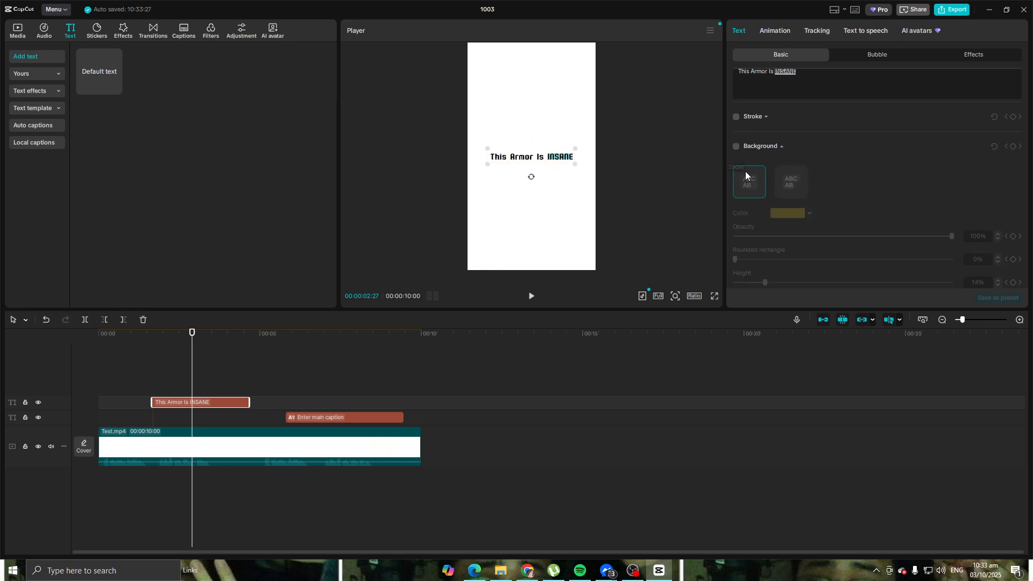
double_click(550, 159)
click(550, 158)
drag(548, 157, 568, 157)
click(511, 377)
Step: Add a second default text clip at about 00:00:02:19 above the first, and cut the word INSANE from the first text
drag(117, 77, 184, 385)
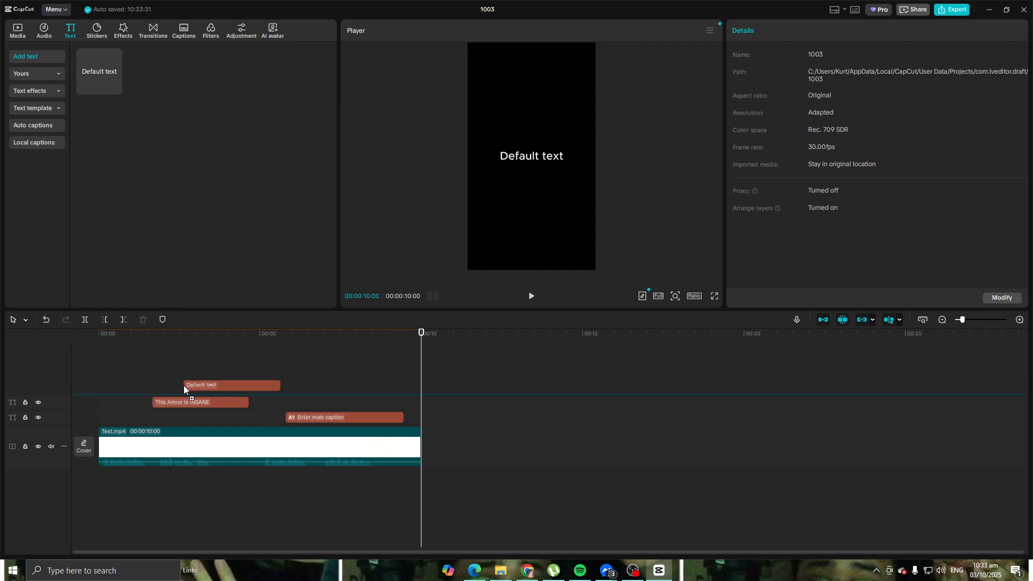
click(221, 402)
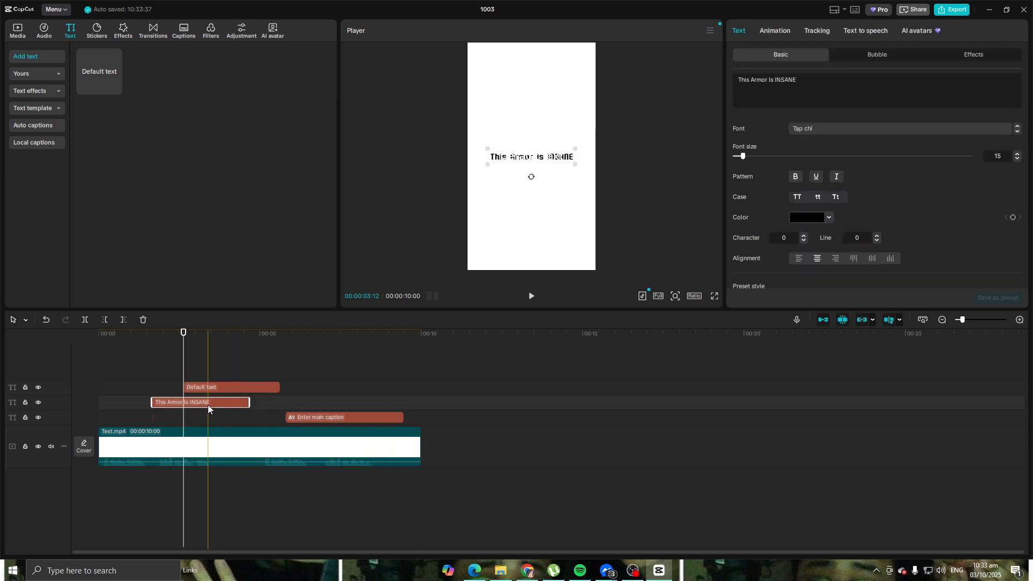
drag(798, 77, 773, 77)
key(ctrl+c)
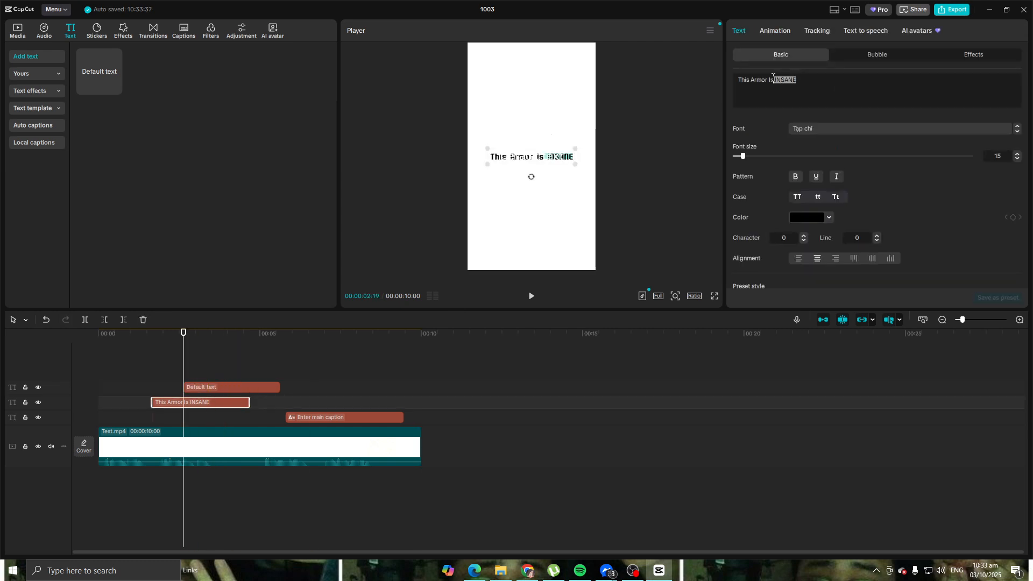
key(BackSpace)
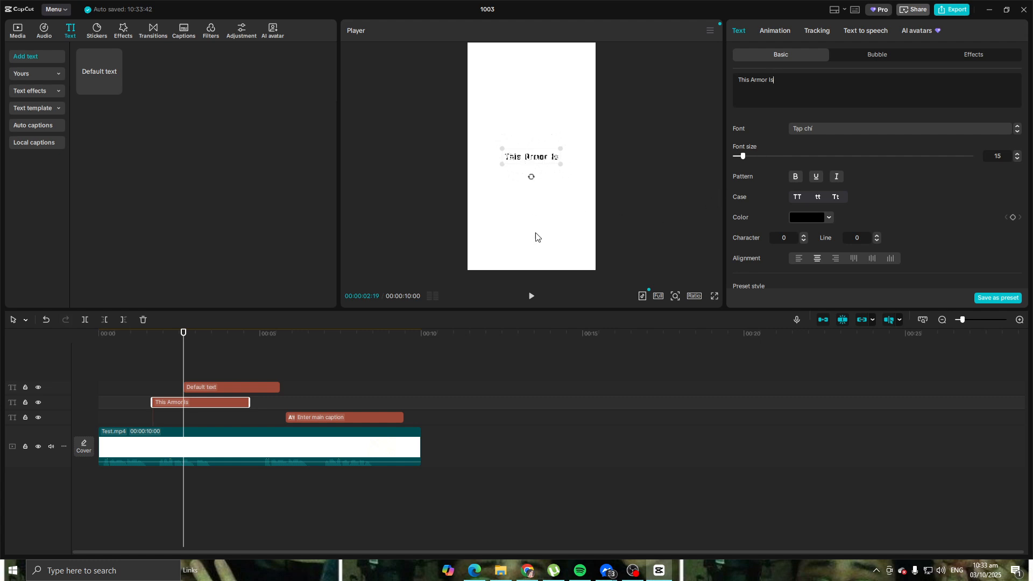
Step: Replace the second text's wording with the cut word INSANE, enlarge it to about 202% and place it below "This Armor Is"
click(246, 382)
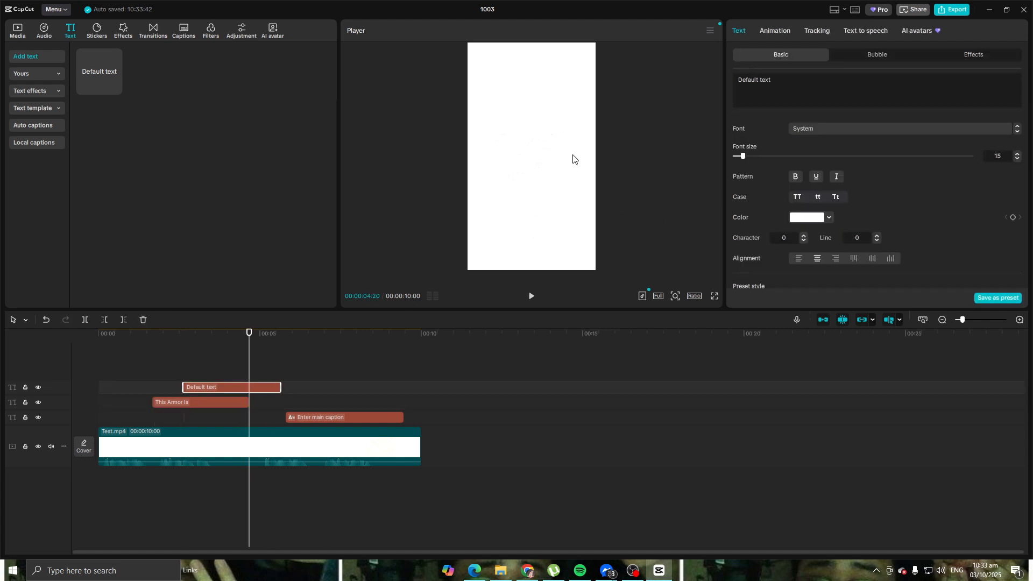
drag(778, 81, 732, 82)
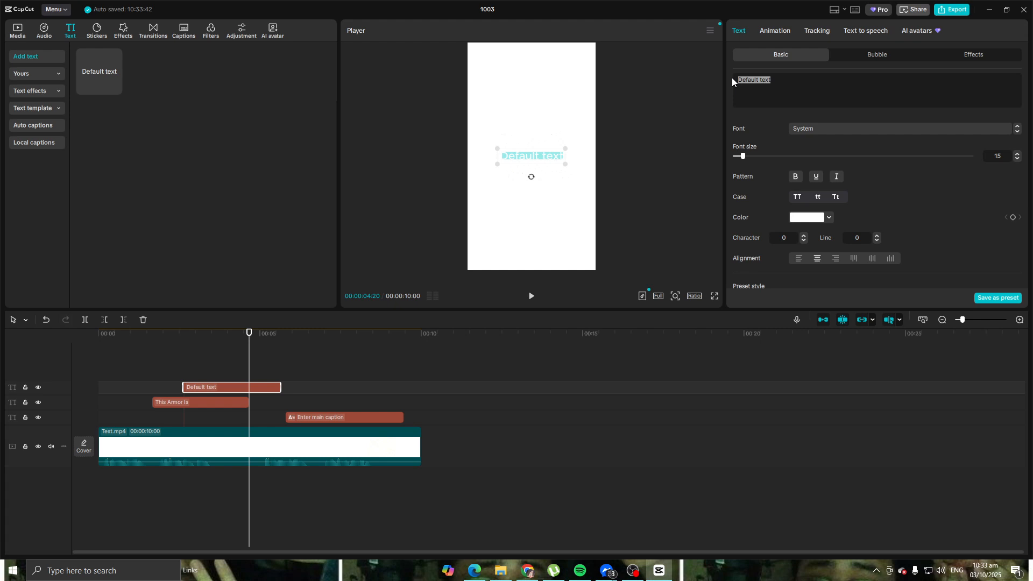
key(ctrl+v)
drag(535, 157, 576, 223)
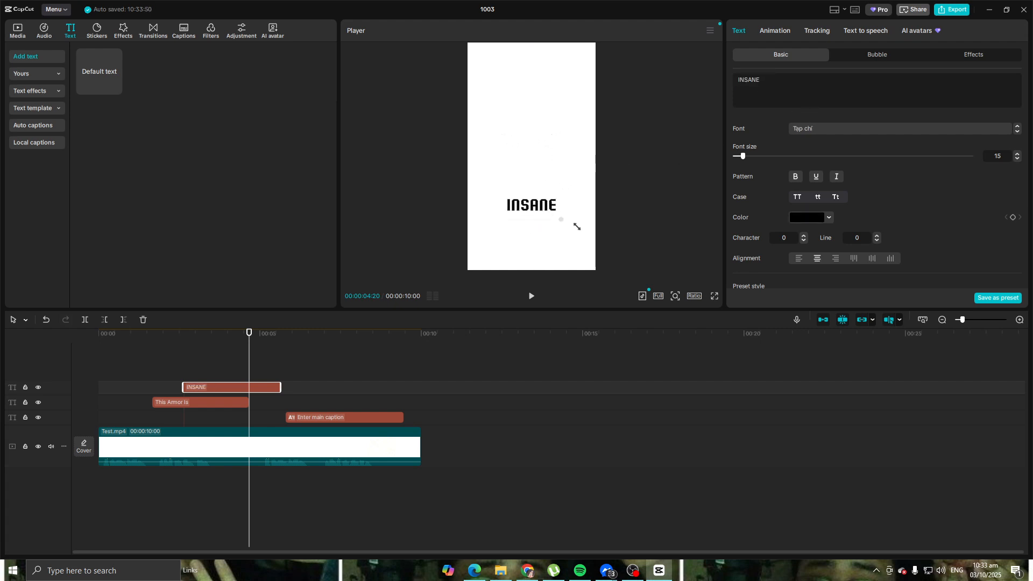
Step: Apply the yellow preset style with black outline to INSANE and play back the two texts
scroll(856, 131, down, 5)
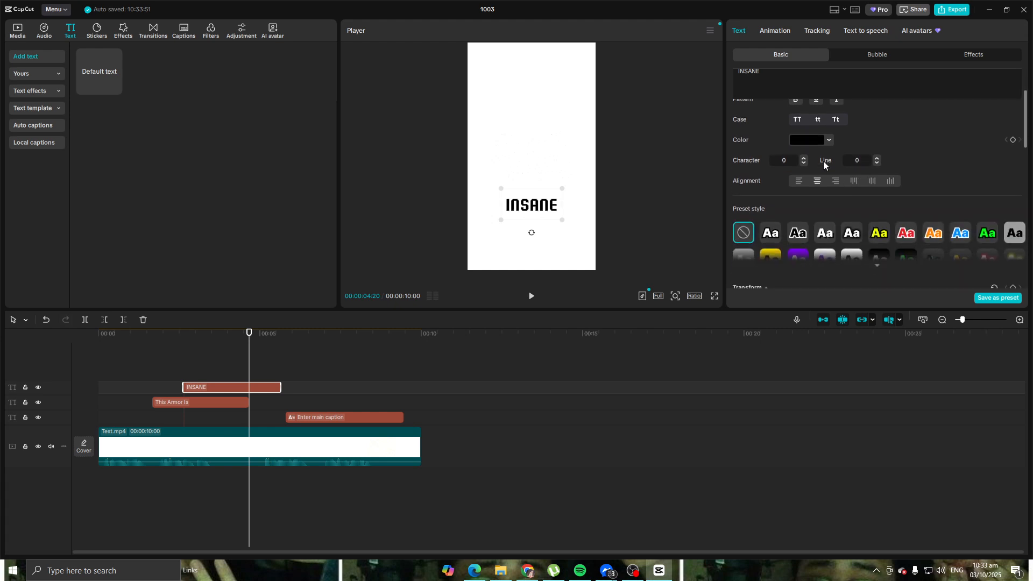
click(878, 195)
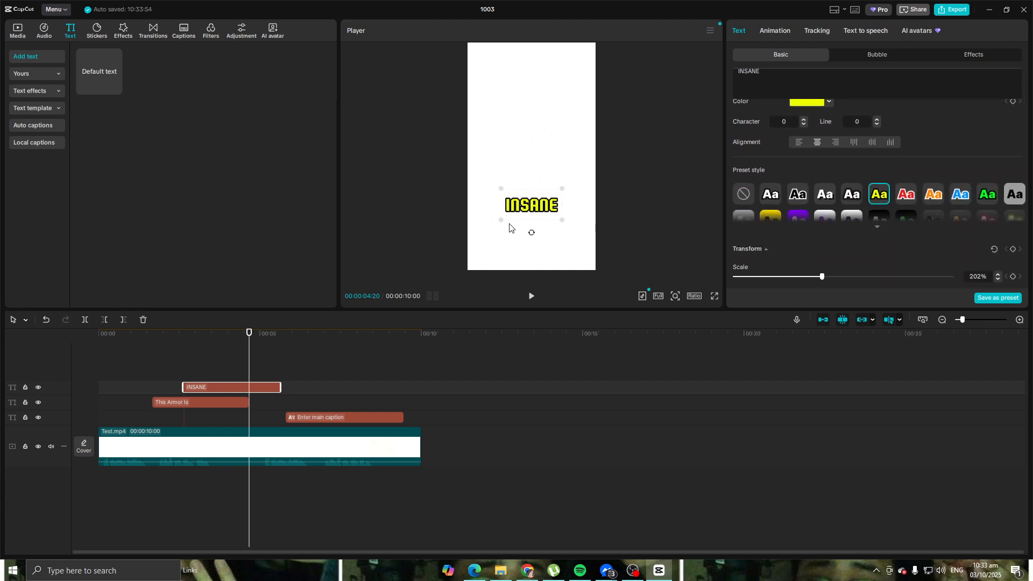
drag(248, 333, 162, 334)
key(space)
Step: Mute the Test.mp4 clip by lowering its volume to −∞ dB
click(193, 465)
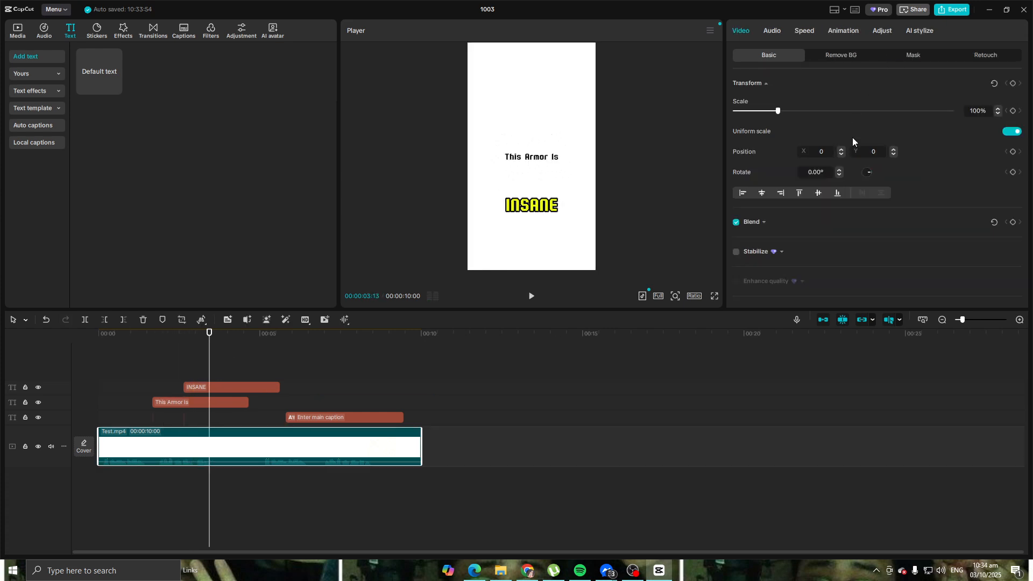
scroll(805, 158, down, 5)
scroll(804, 158, up, 5)
click(774, 30)
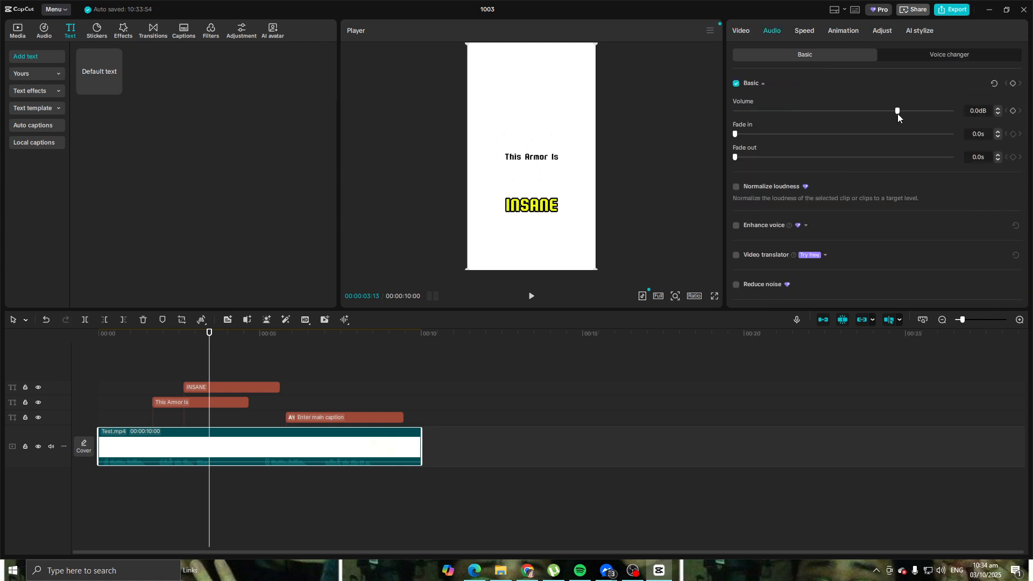
drag(893, 110, 716, 111)
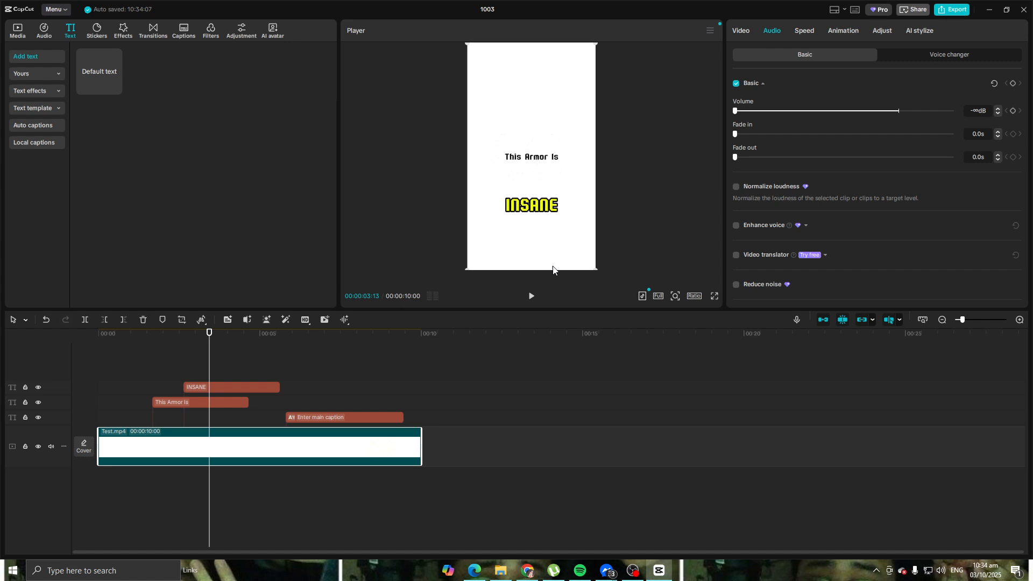
Step: Play back the "This Armor Is" and INSANE texts from shortly before they start to check their timing
click(529, 297)
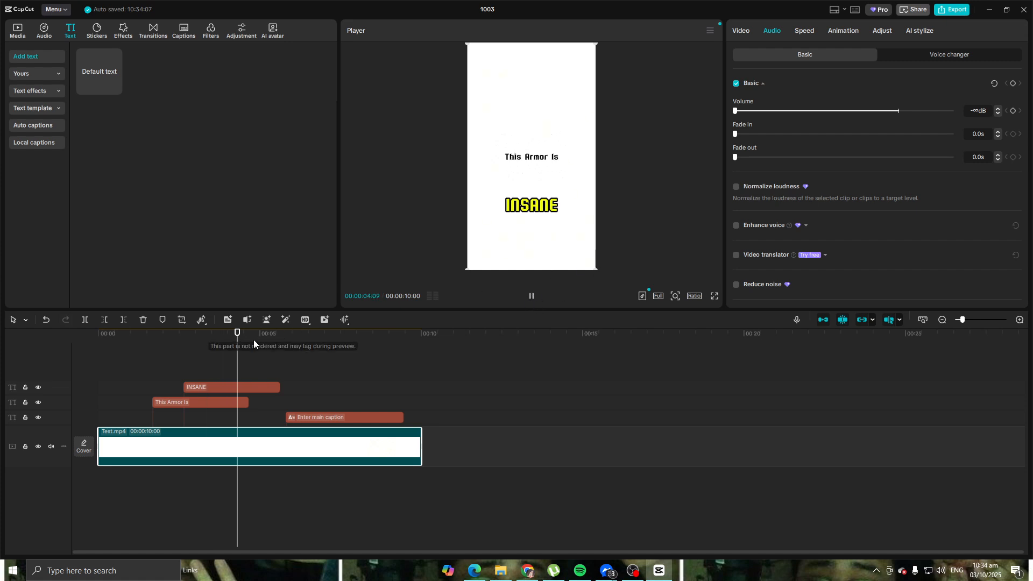
drag(251, 338, 142, 337)
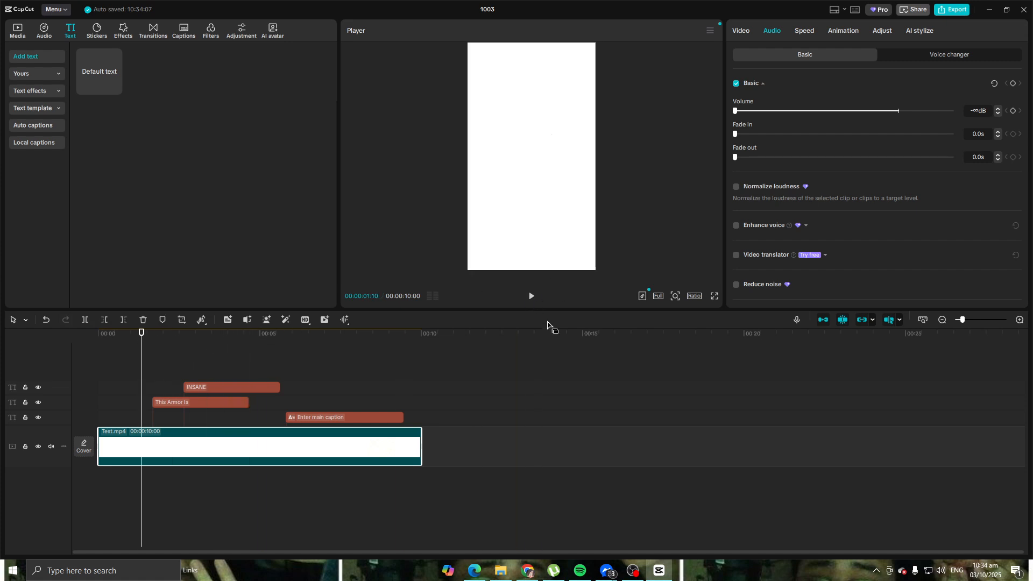
click(530, 296)
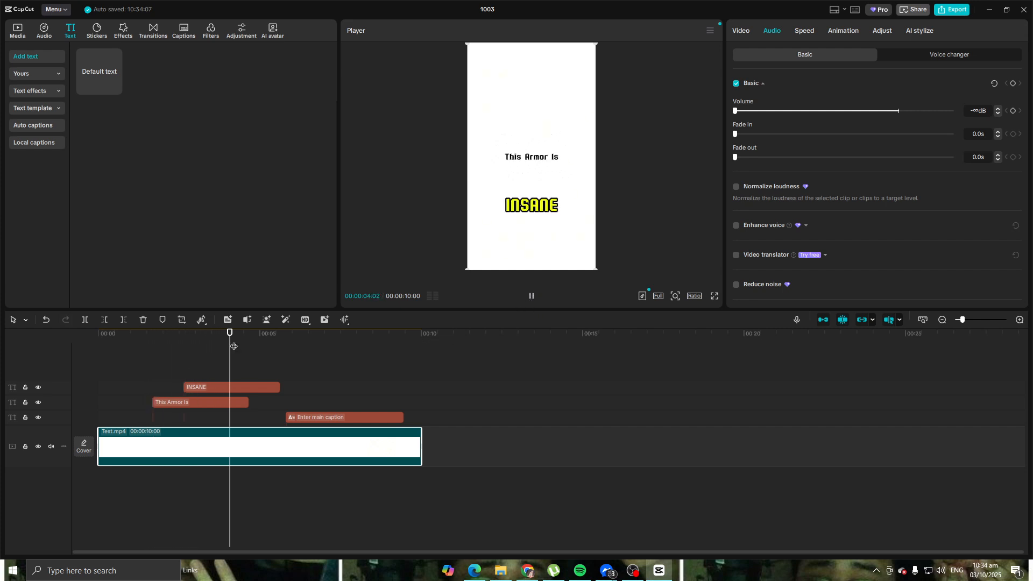
drag(249, 343, 117, 337)
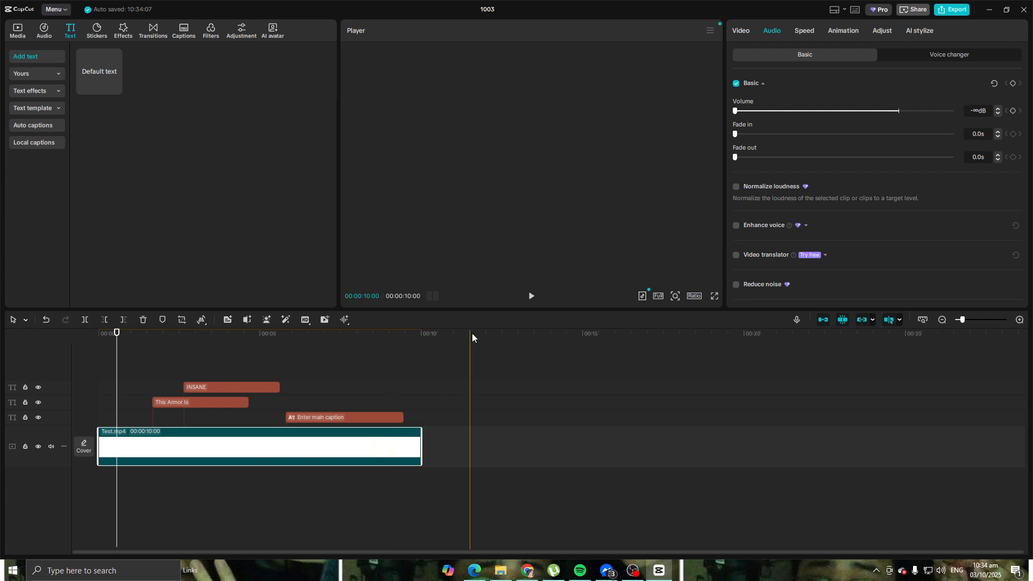
click(530, 297)
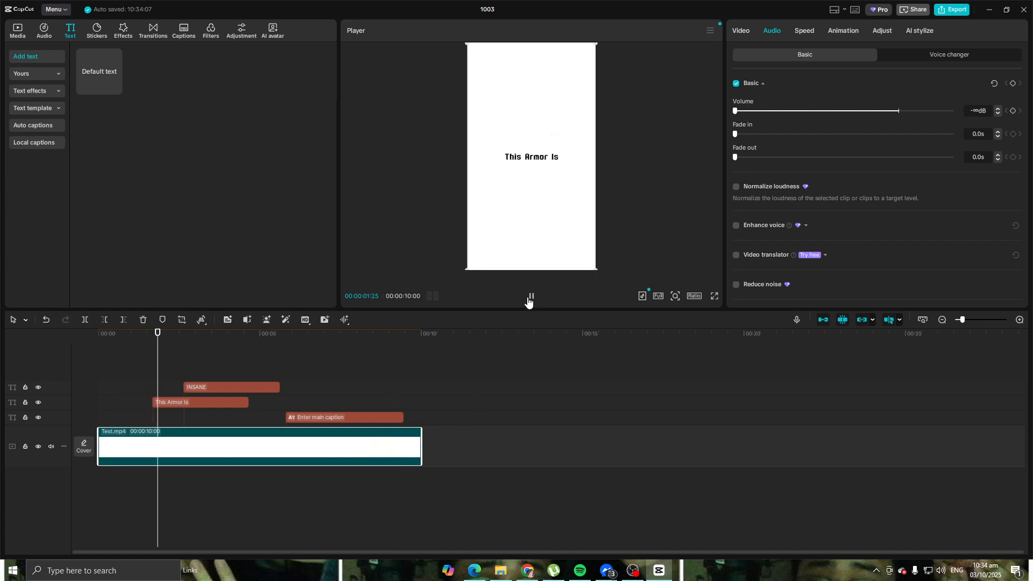
key(space)
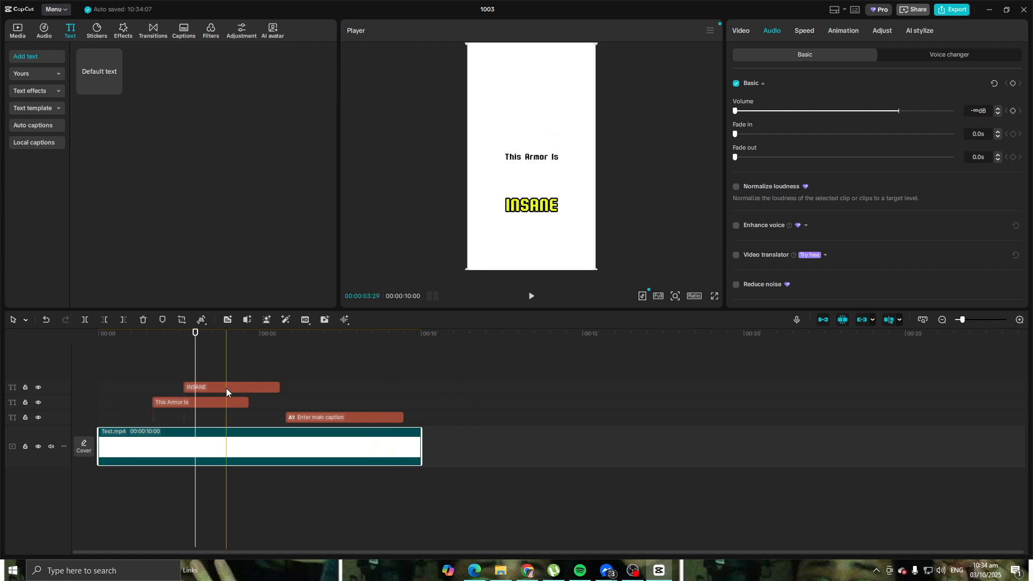
Step: Move "This Armor Is" down on the canvas to sit directly above INSANE
click(226, 388)
click(179, 402)
drag(538, 159, 537, 190)
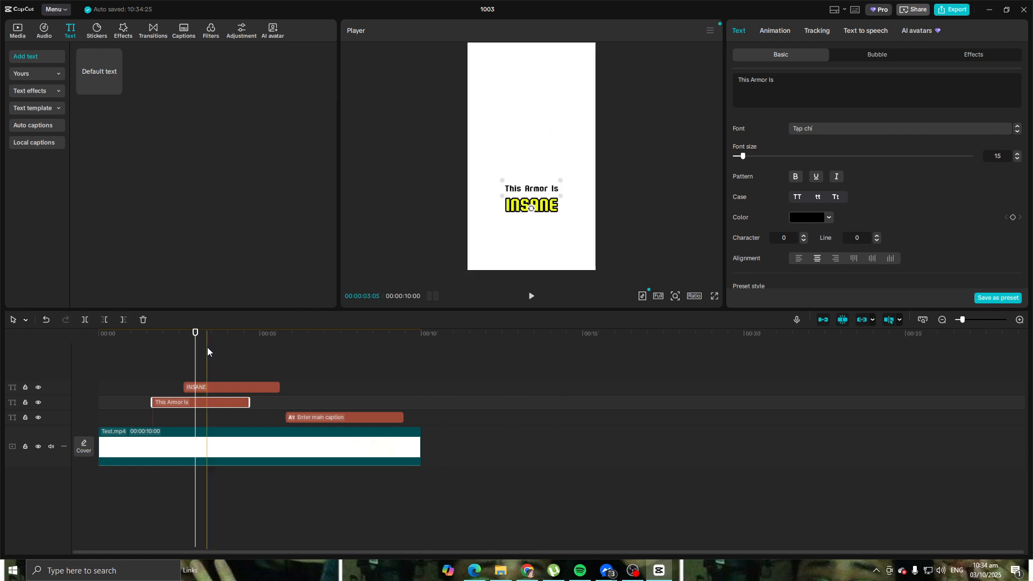
Step: Shift the INSANE clip slightly earlier on the timeline, soon after "This Armor Is" starts, and play back the result
drag(222, 385, 201, 386)
drag(197, 339, 108, 345)
key(space)
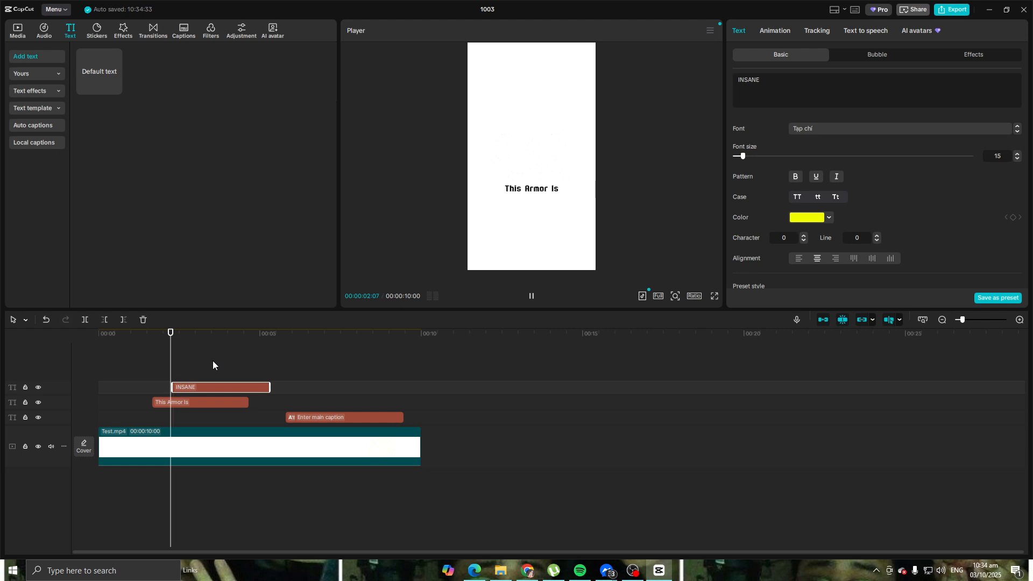
click(580, 367)
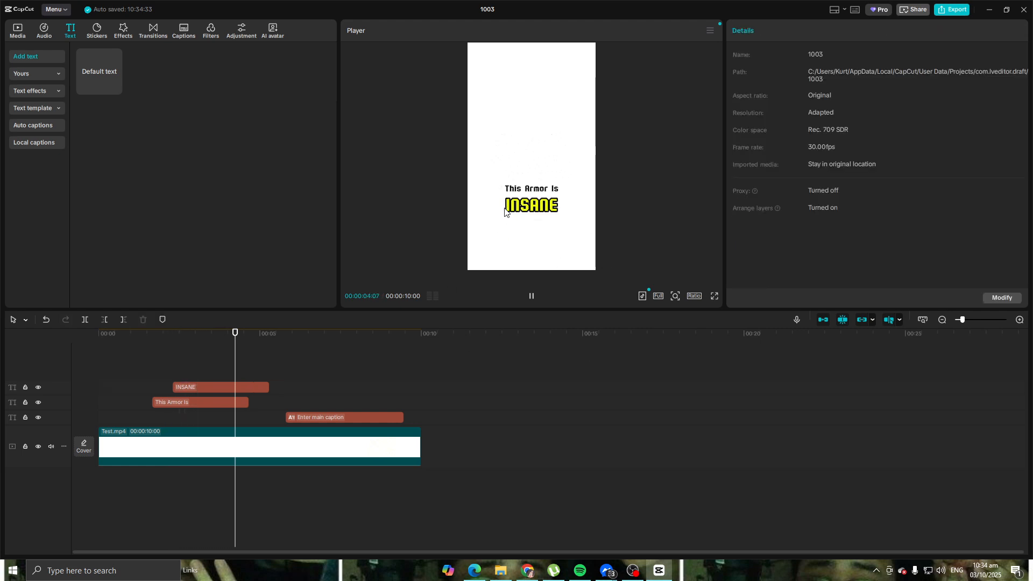
drag(200, 344, 138, 340)
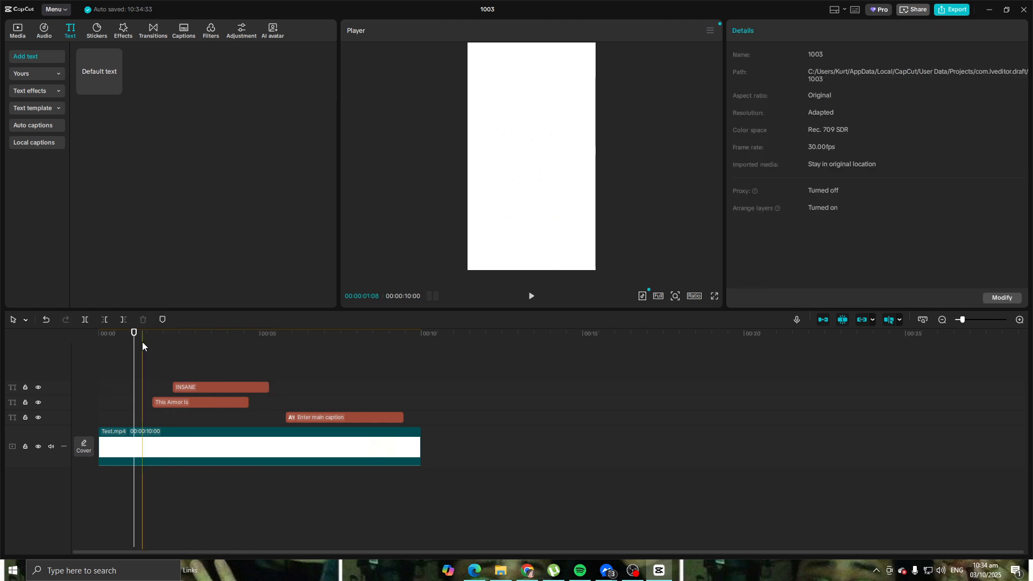
click(364, 358)
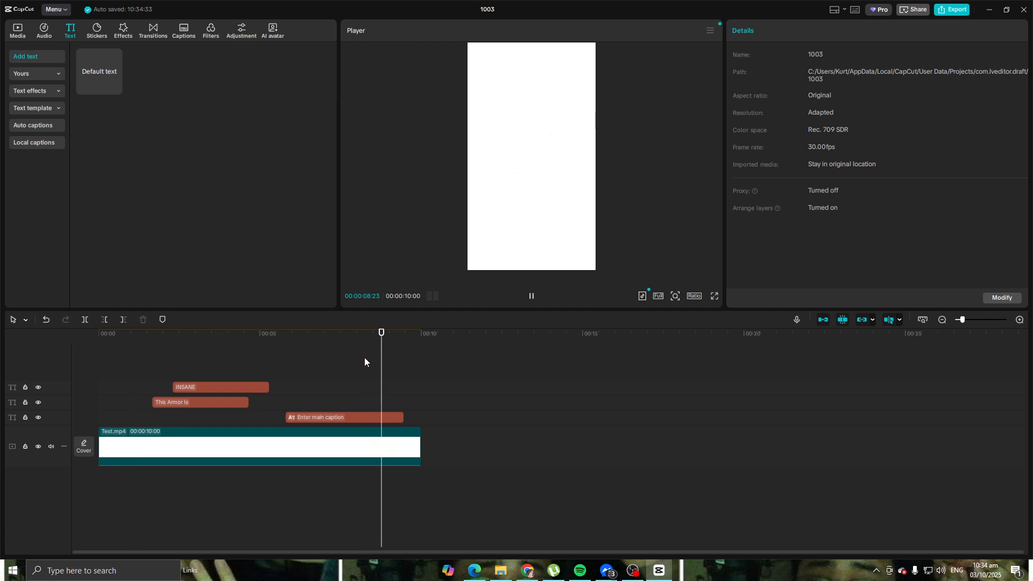
Step: Undo the INSANE timing shift, the "This Armor Is" repositioning and the muting of the Test.mp4 clip
click(140, 448)
drag(422, 339, 85, 363)
key(space)
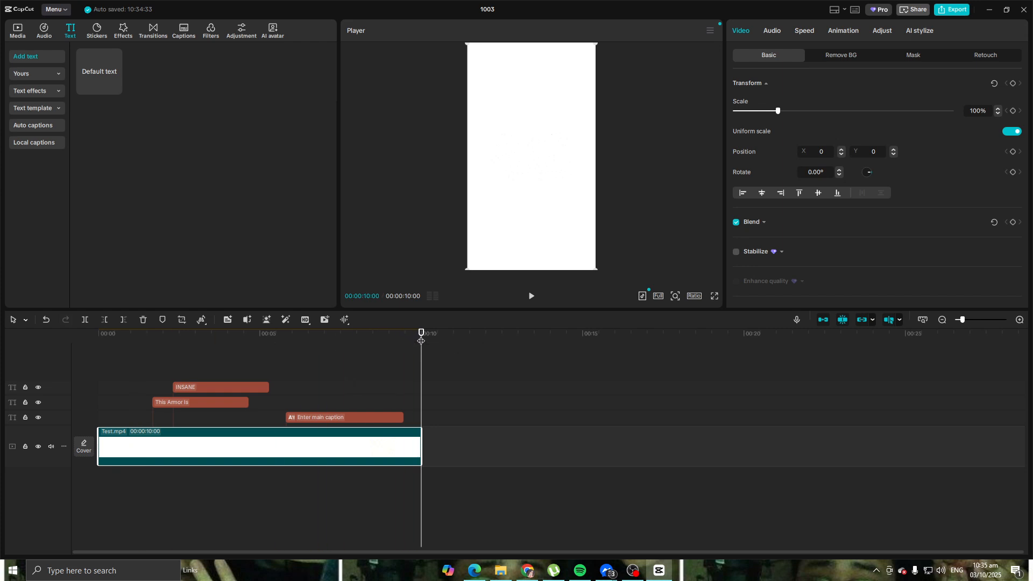
click(161, 364)
click(122, 364)
key(ctrl+z)
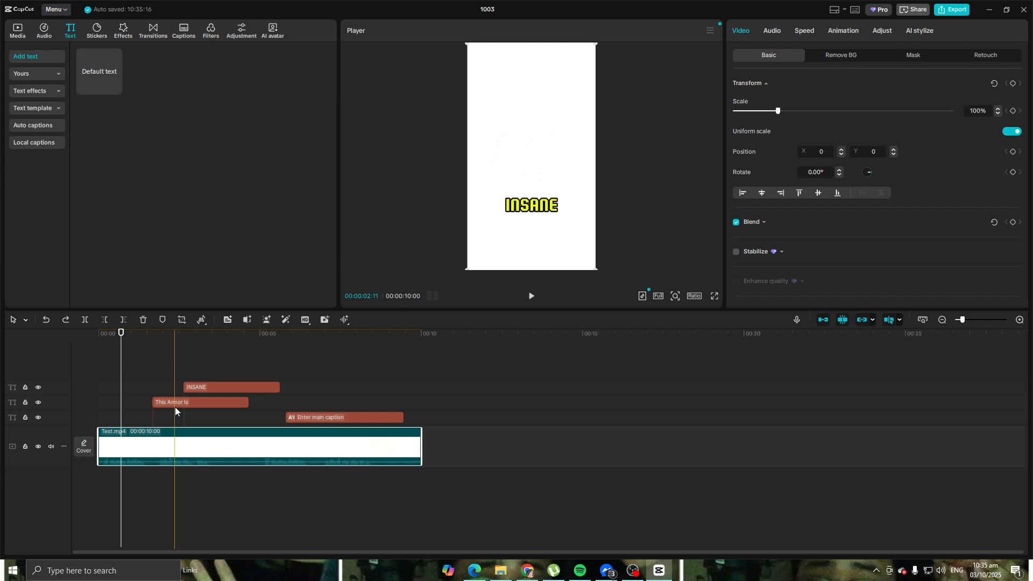
Step: Shift the "This Armor Is" clip slightly later on the timeline and play it back against the clip's audio
mouse_move(176, 403)
mouse_down()
mouse_move(197, 402)
mouse_move(177, 408)
mouse_up()
drag(122, 336, 153, 339)
key(space)
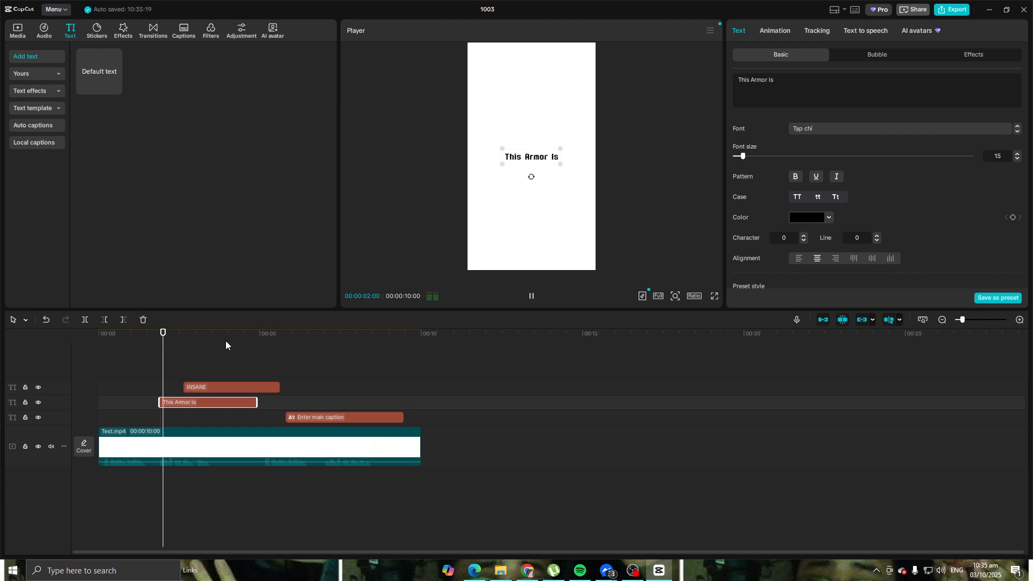
key(space)
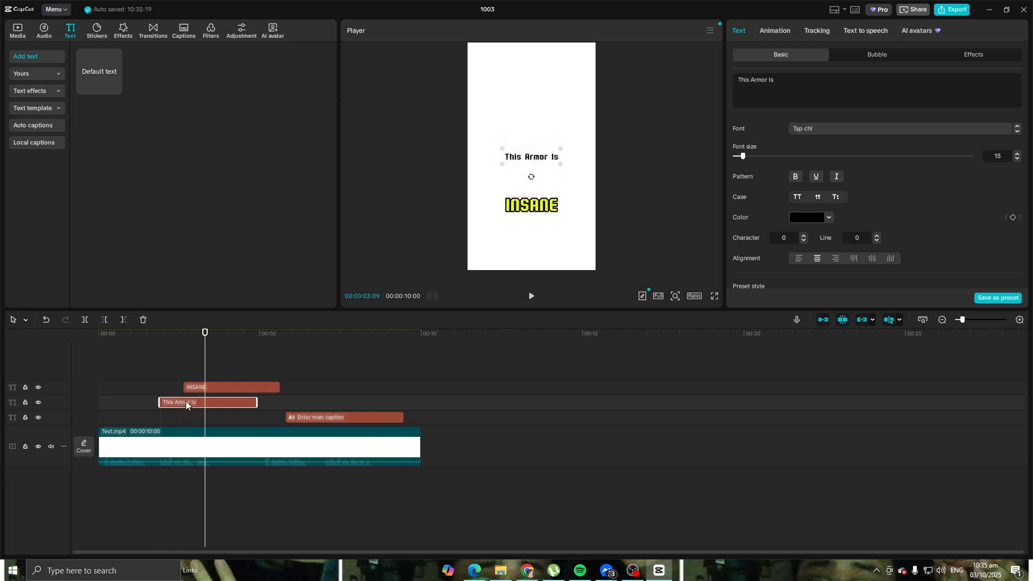
Step: Replace the wording of "This Armor Is" with "Is A happy and fun"
click(855, 75)
key(ctrl+a)
text(Is A hp)
key(BackSpace)
text(appy and fun)
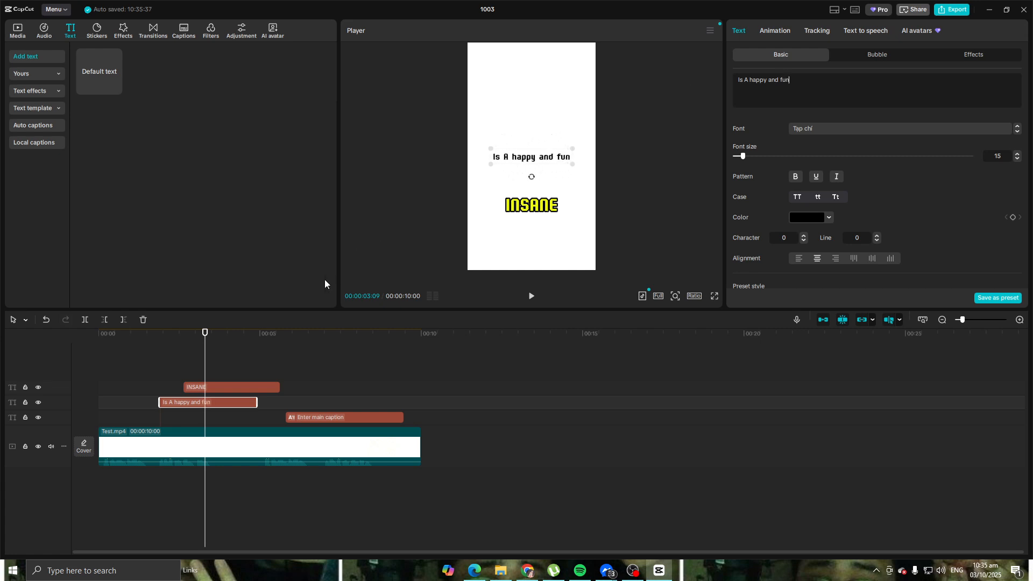
Step: Shift the INSANE clip slightly later on the timeline and replace its wording with BANANA
drag(228, 386, 243, 388)
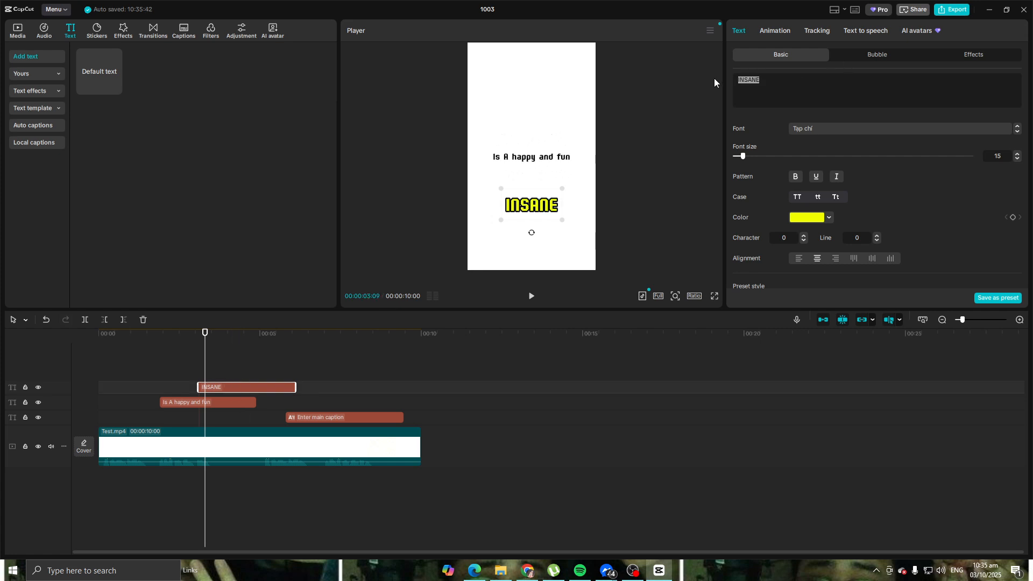
text(BANANA)
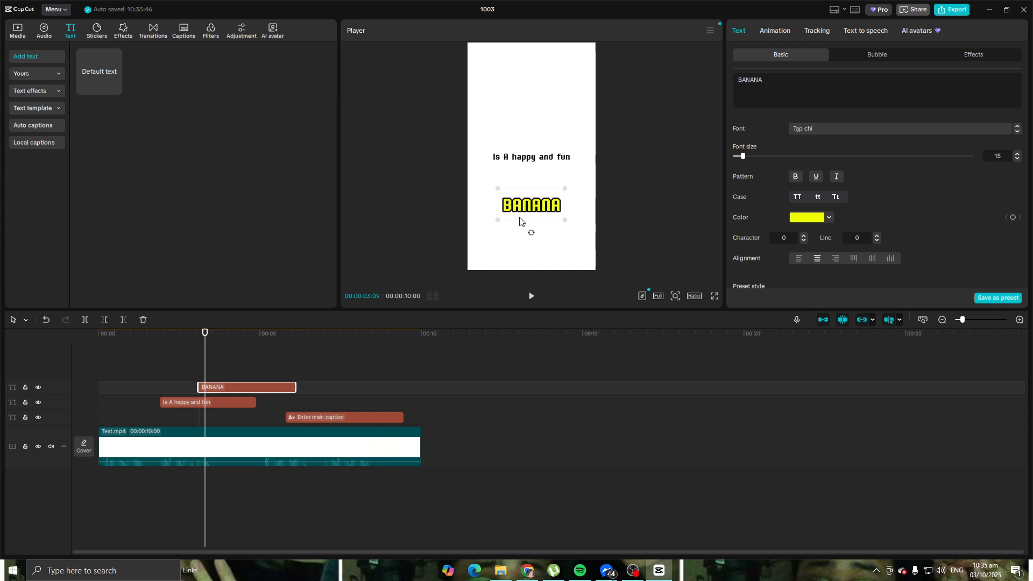
Step: Move "Is A happy and fun" down on the canvas to sit directly above BANANA
click(243, 403)
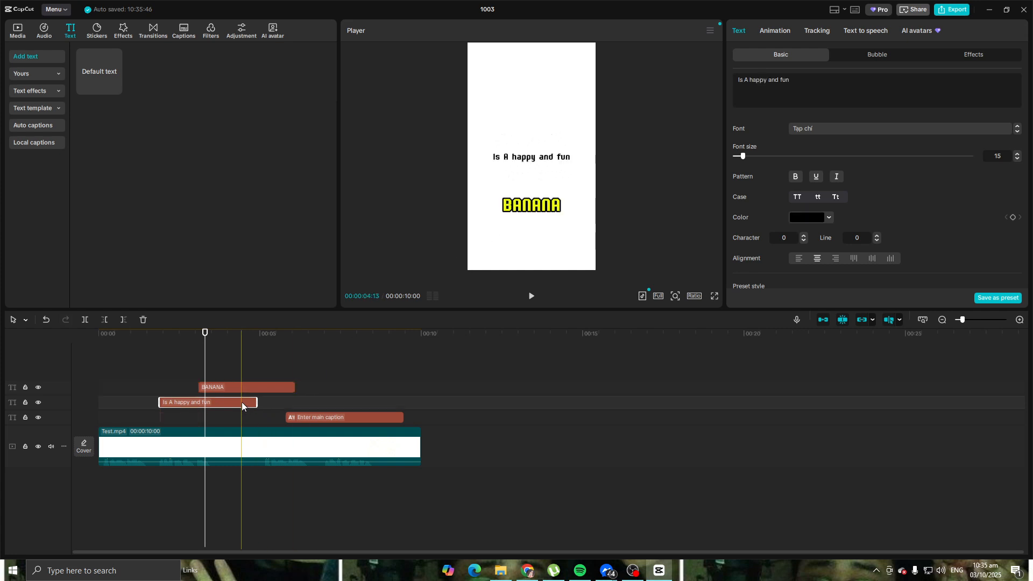
click(543, 162)
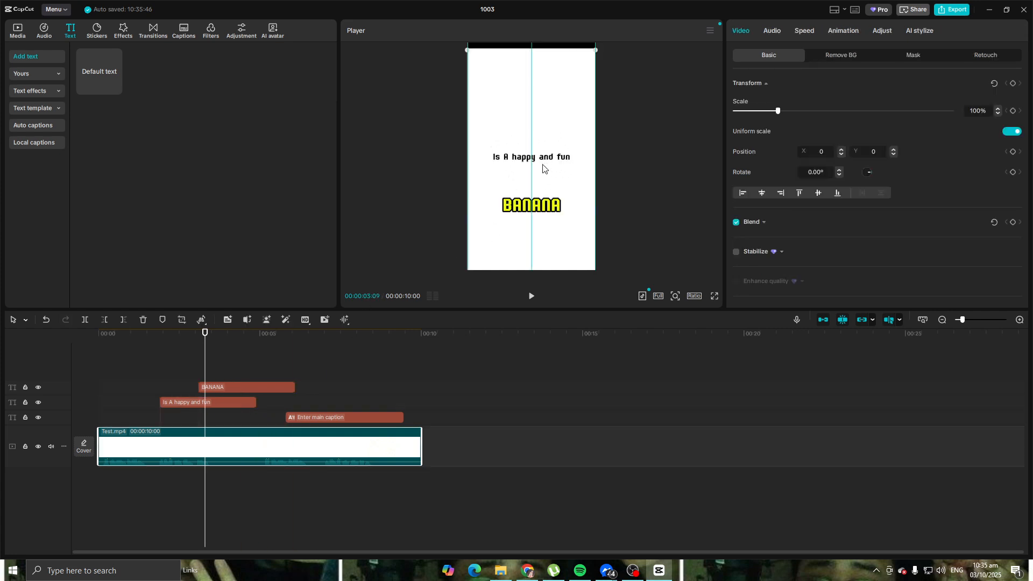
click(225, 403)
drag(533, 160, 535, 188)
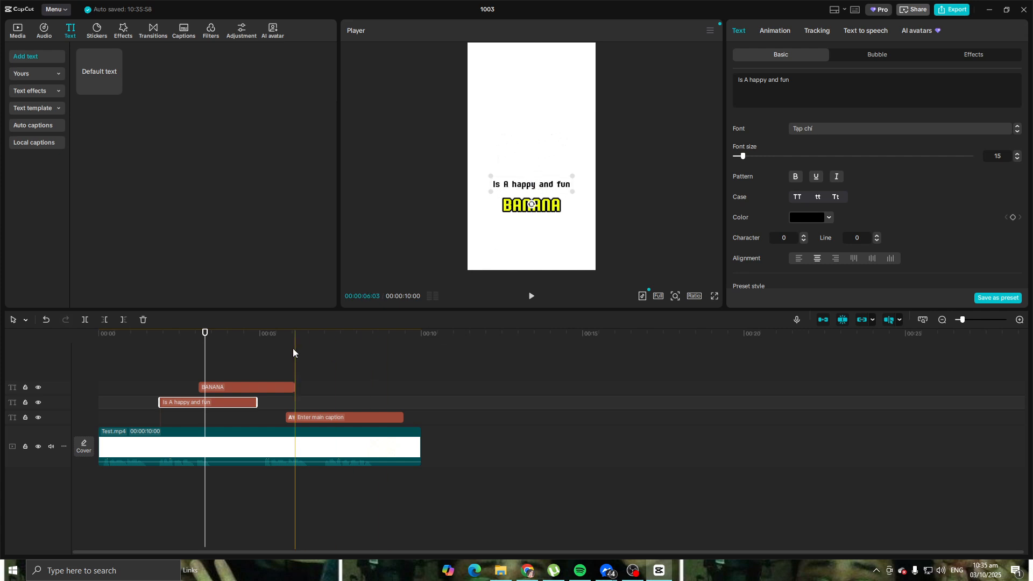
Step: Play back the video to check the "Is A happy and fun" and BANANA texts against the audio
drag(204, 333, 150, 344)
key(space)
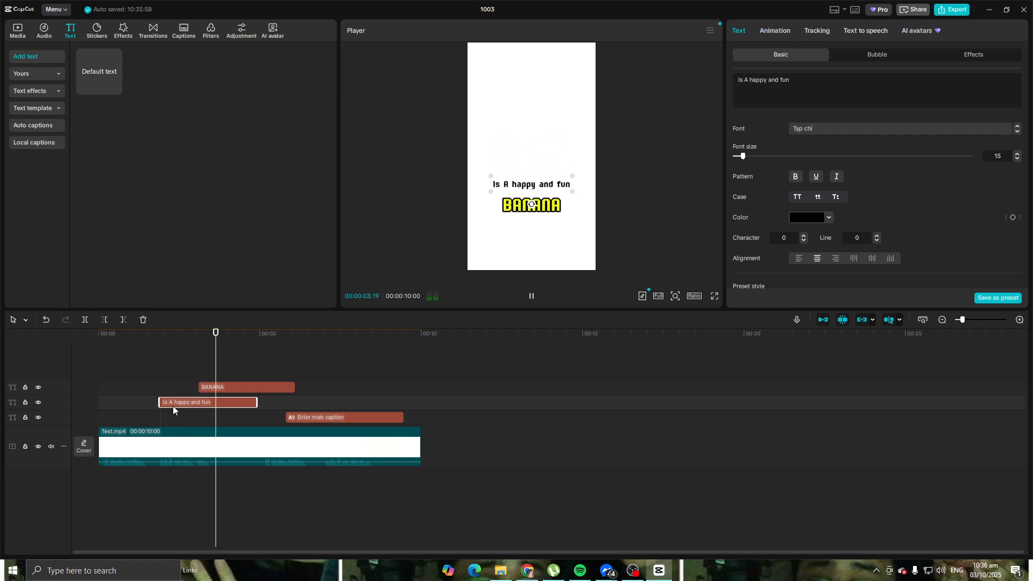
click(633, 354)
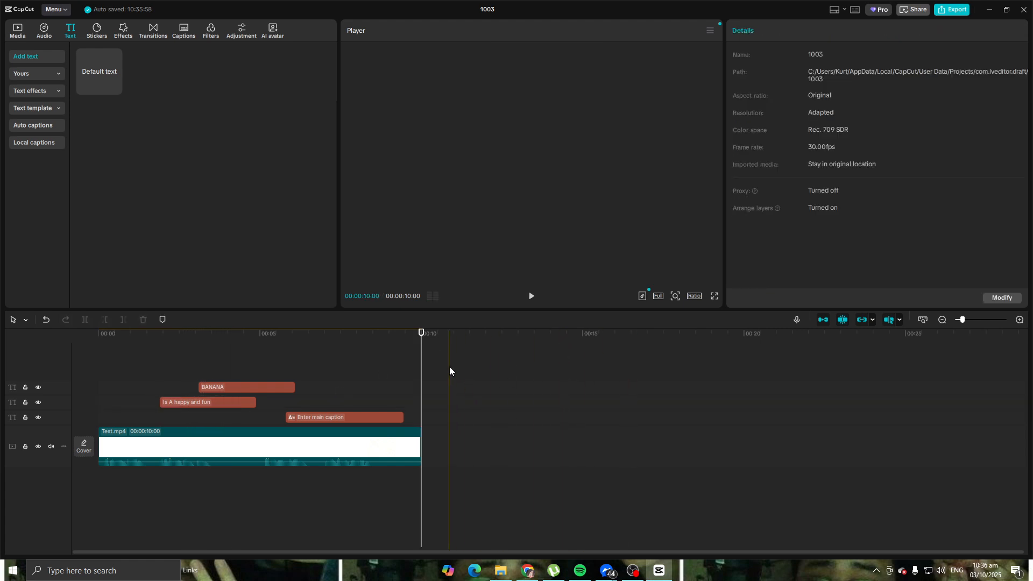
click(75, 339)
click(532, 296)
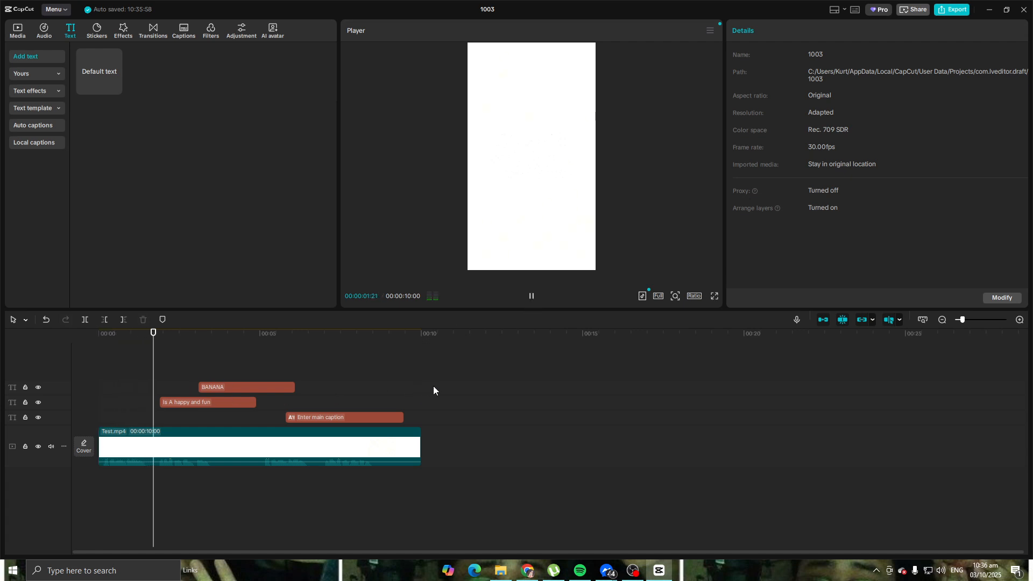
key(space)
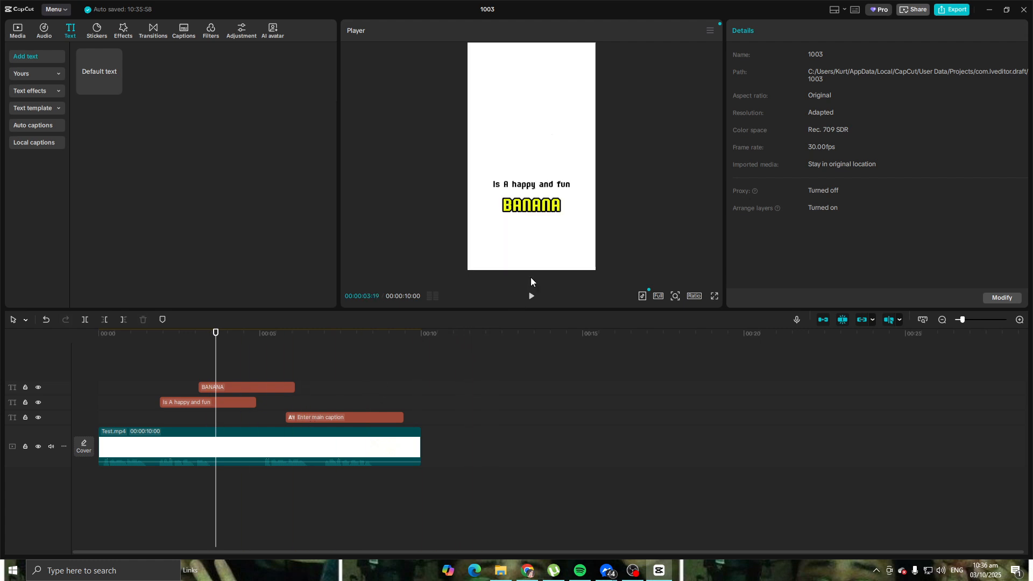
Step: Examine the text settings of BANANA and "Is A happy and fun", and view the main caption clip on the canvas
scroll(206, 387, up, 2)
click(247, 387)
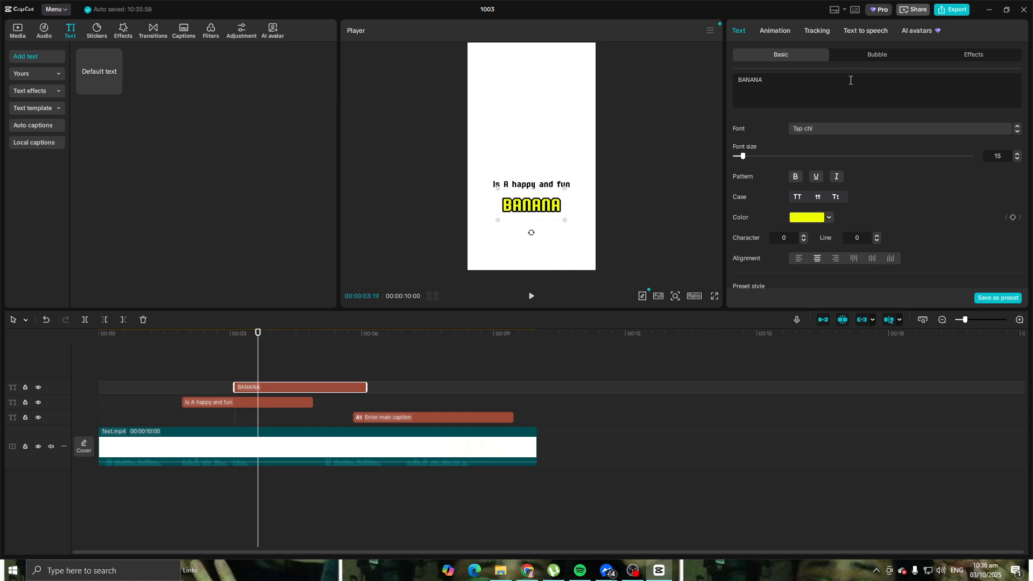
scroll(892, 176, down, 5)
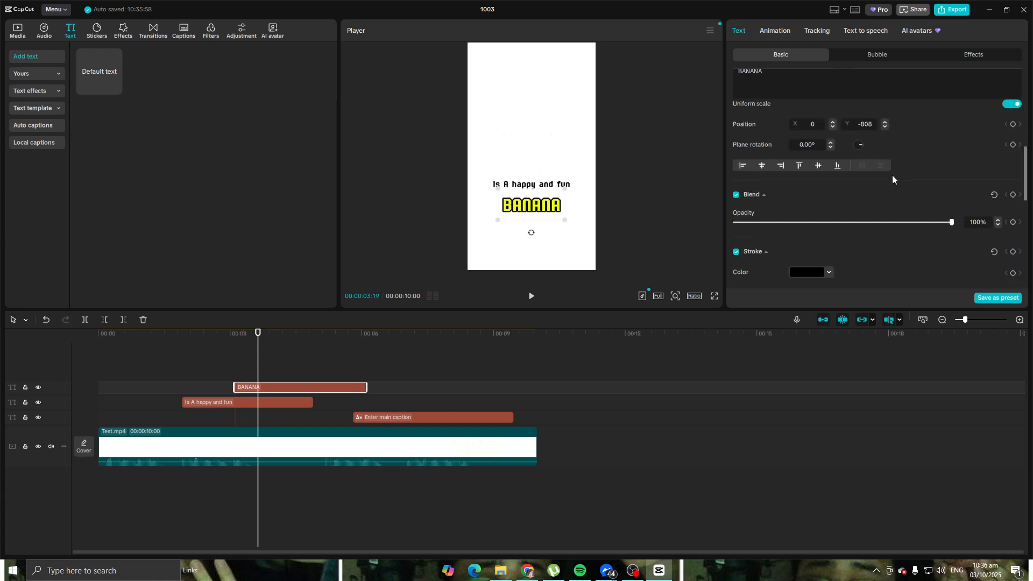
scroll(892, 176, up, 1)
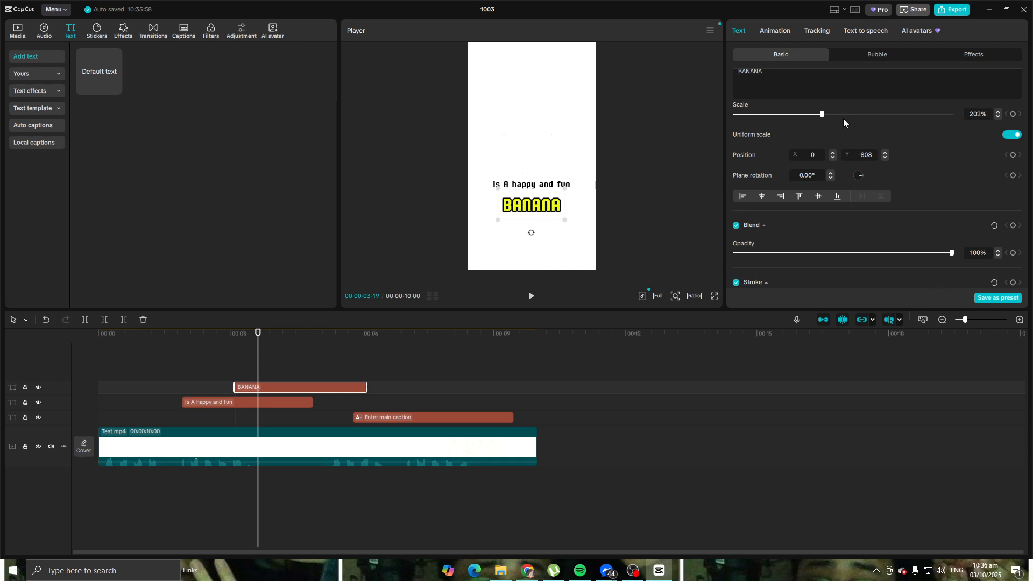
scroll(825, 156, down, 5)
scroll(829, 170, up, 5)
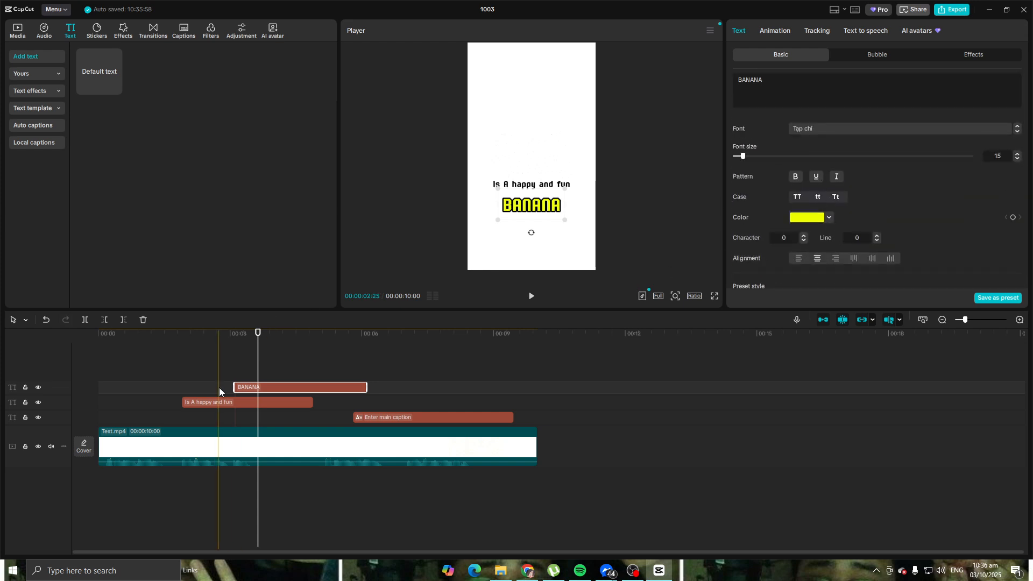
click(256, 401)
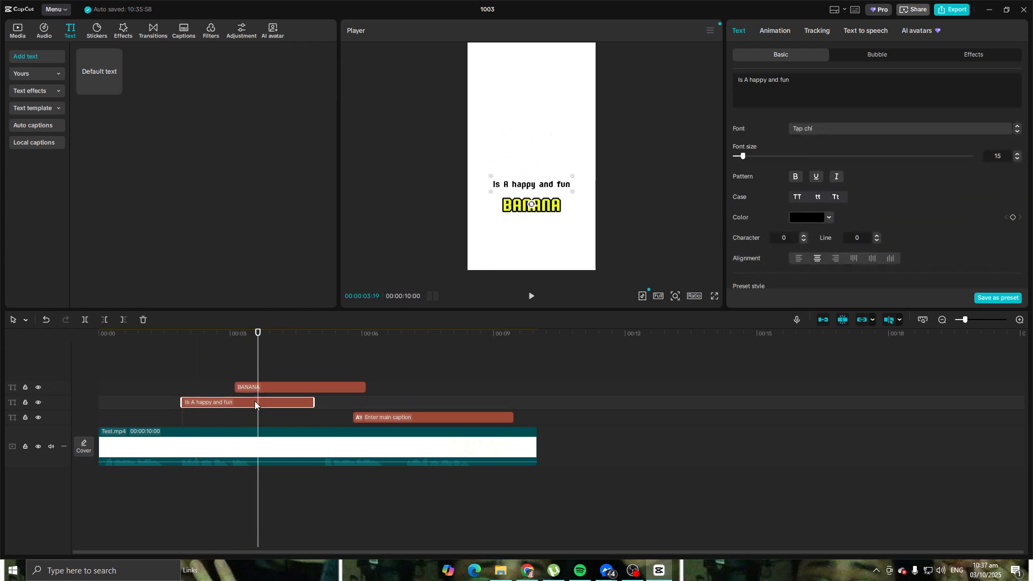
click(406, 418)
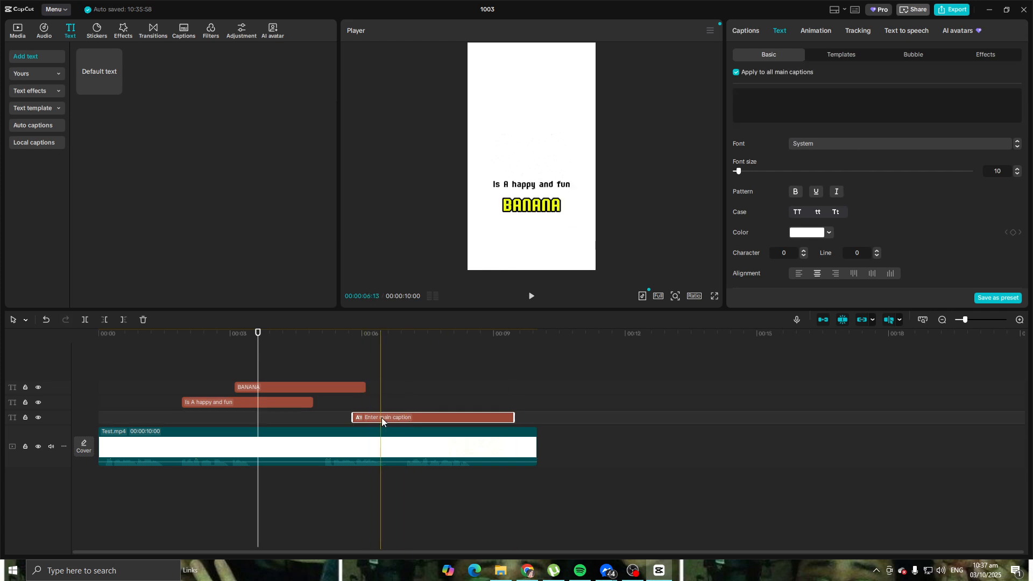
click(399, 356)
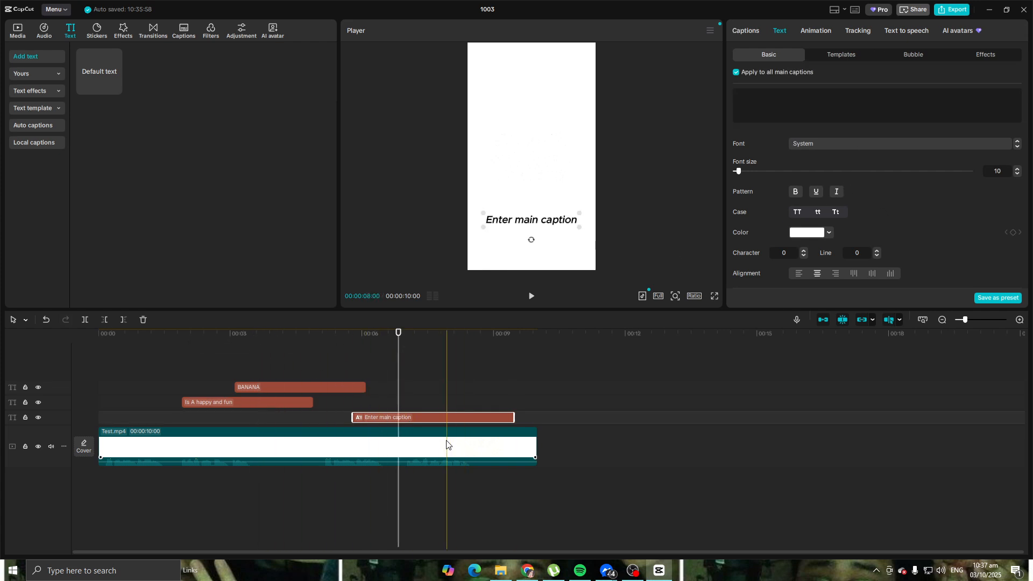
Step: Scale the main caption down to 120% and move it slightly lower on the canvas, to about Y -1152
scroll(888, 172, down, 5)
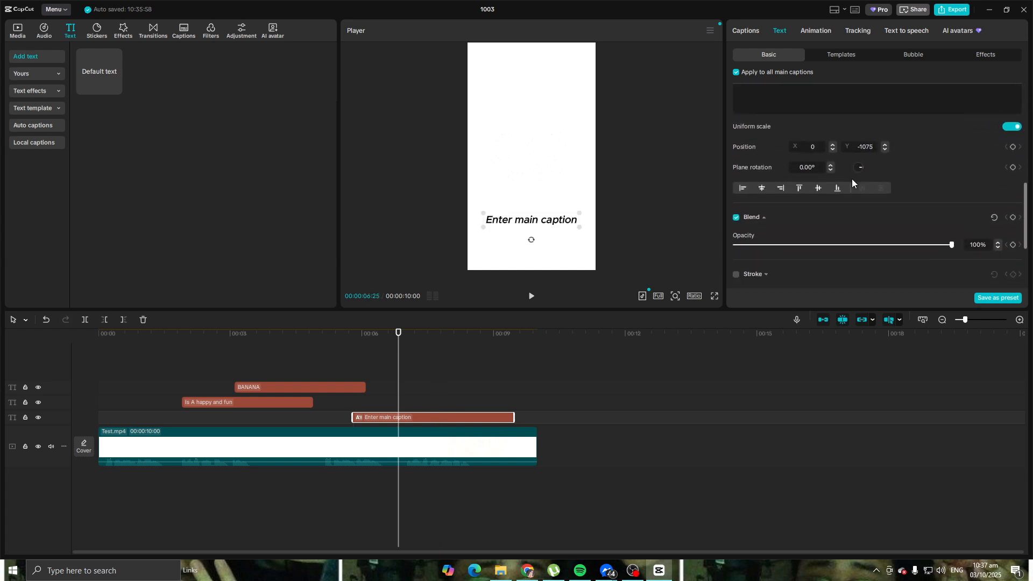
scroll(807, 162, up, 1)
drag(793, 147, 786, 147)
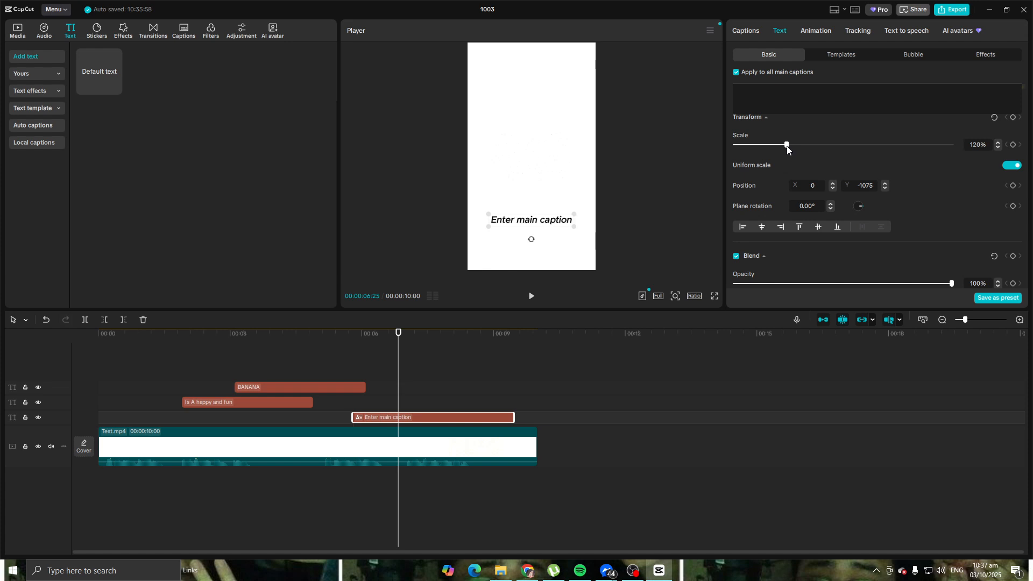
mouse_move(521, 220)
mouse_down()
mouse_move(504, 221)
mouse_move(517, 224)
mouse_up()
drag(517, 224, 515, 219)
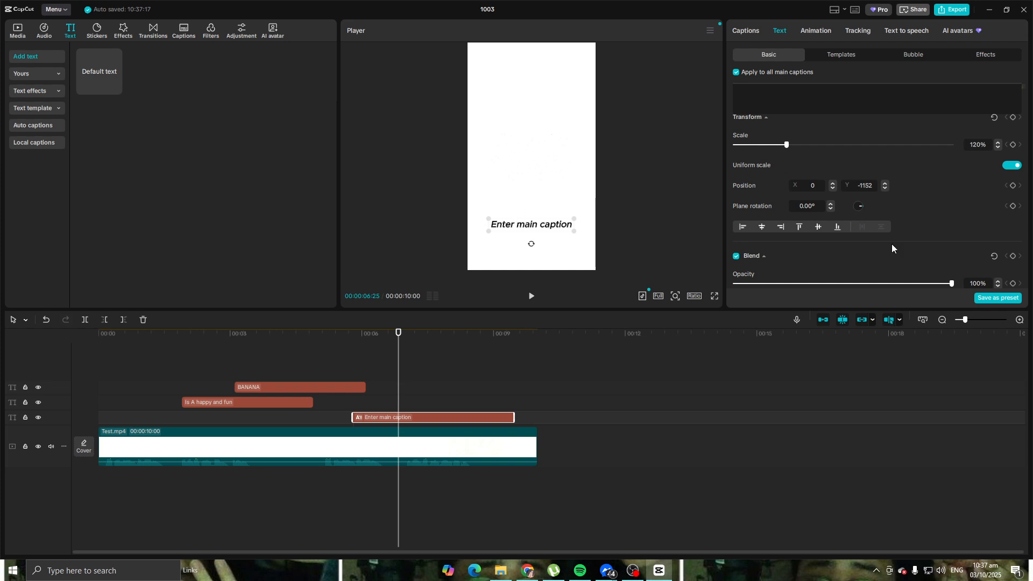
Step: Browse the available fonts and try to apply Mitr-Bd to the main caption
scroll(918, 230, up, 5)
click(867, 143)
scroll(886, 326, down, 10)
scroll(886, 316, down, 10)
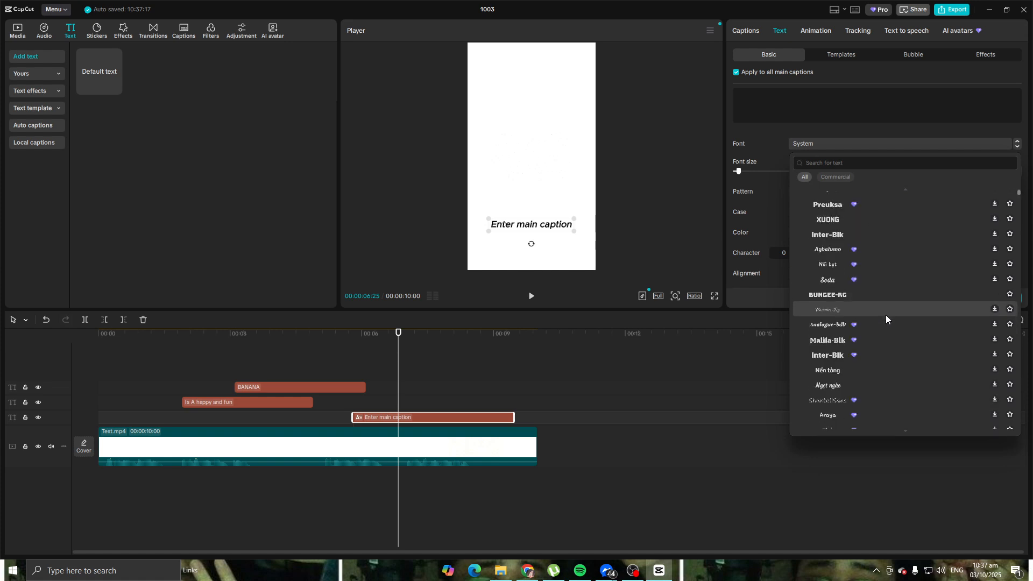
scroll(883, 315, down, 8)
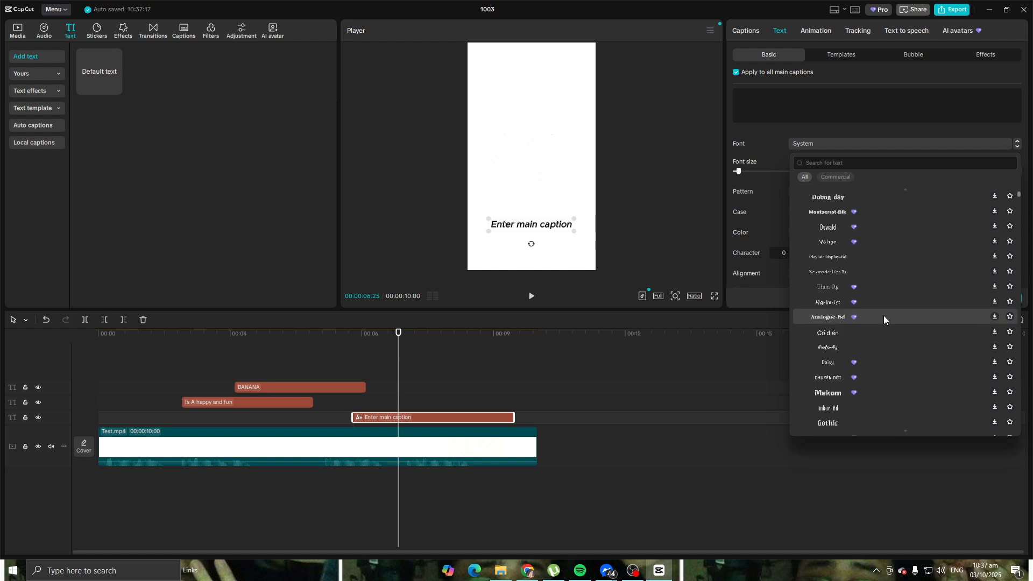
scroll(880, 317, down, 2)
scroll(879, 318, down, 6)
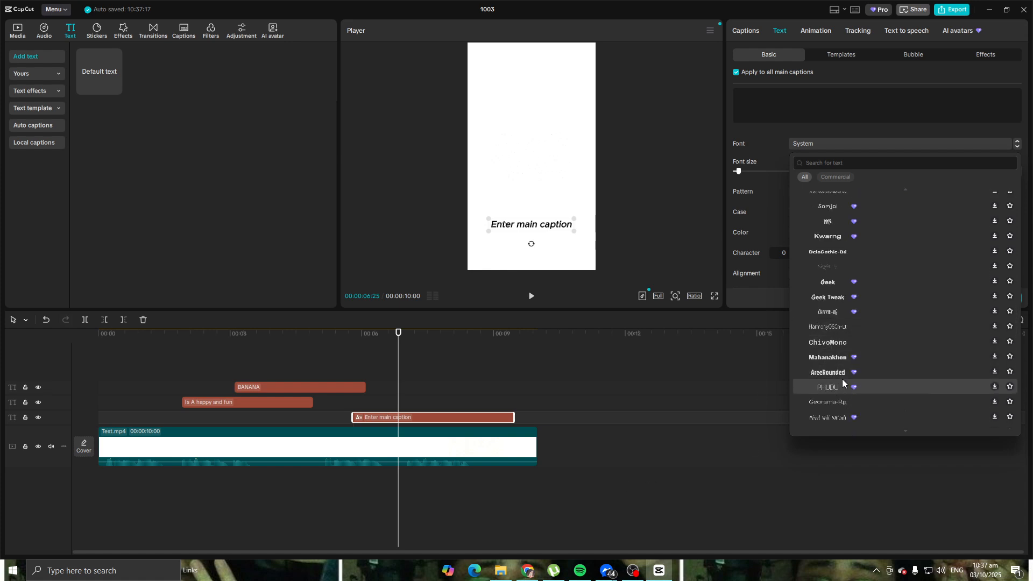
scroll(850, 359, down, 5)
scroll(850, 359, down, 5)
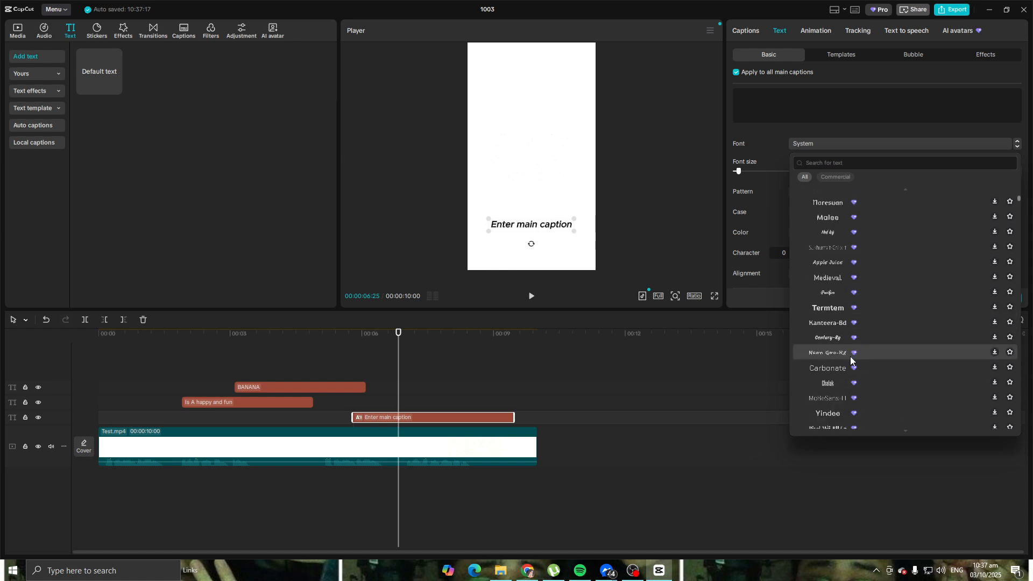
scroll(851, 357, down, 6)
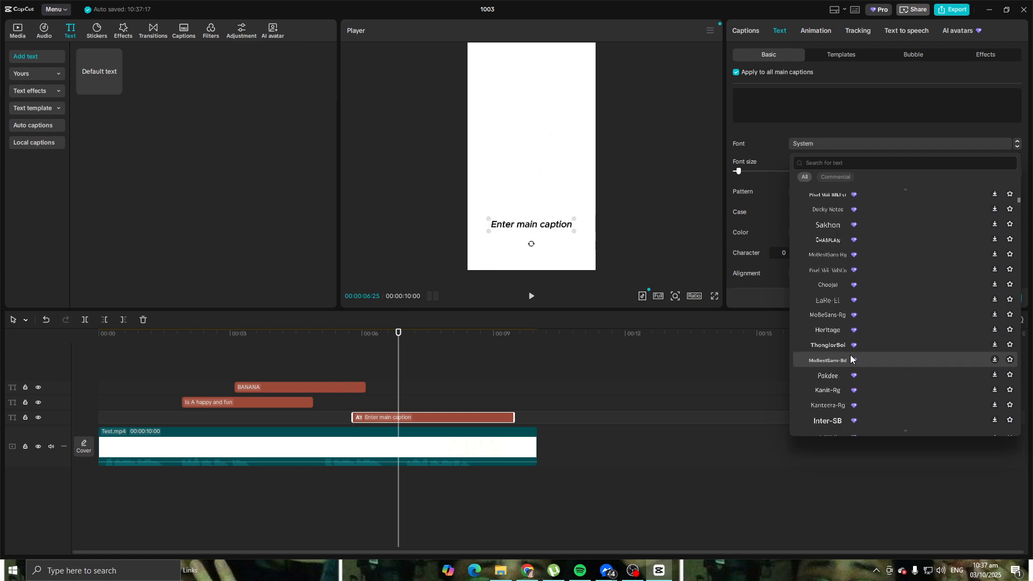
scroll(850, 356, down, 4)
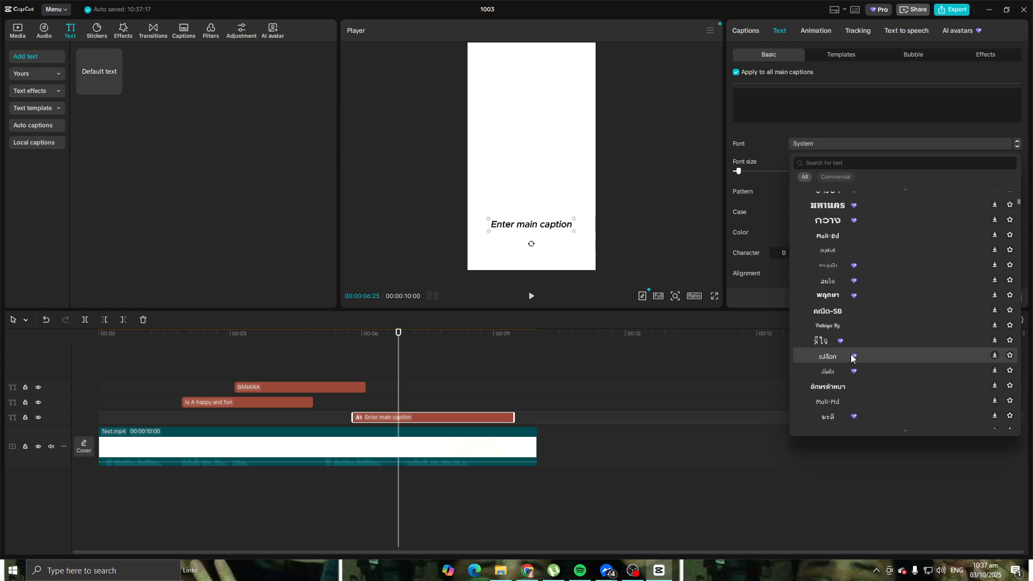
click(850, 366)
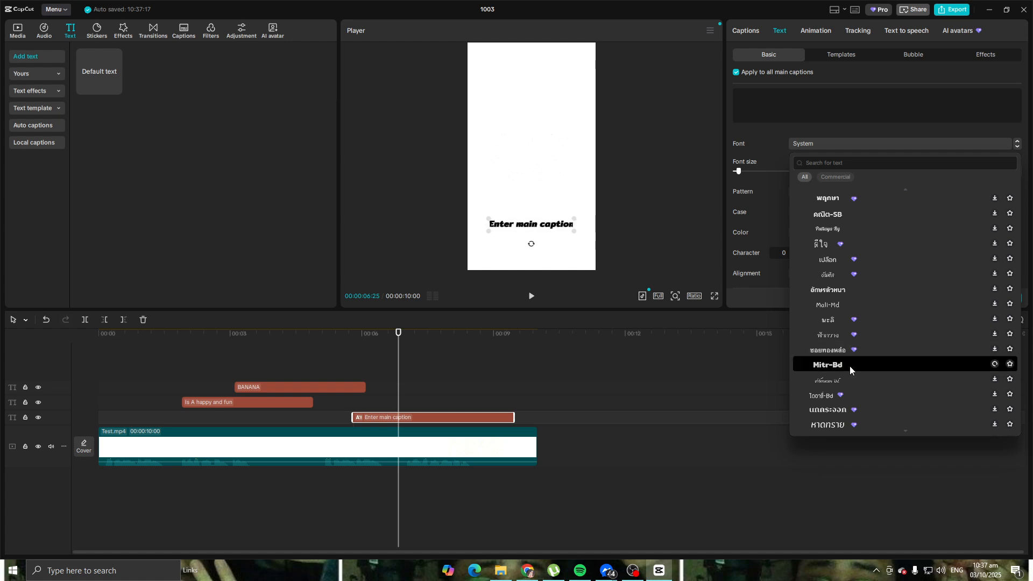
click(676, 376)
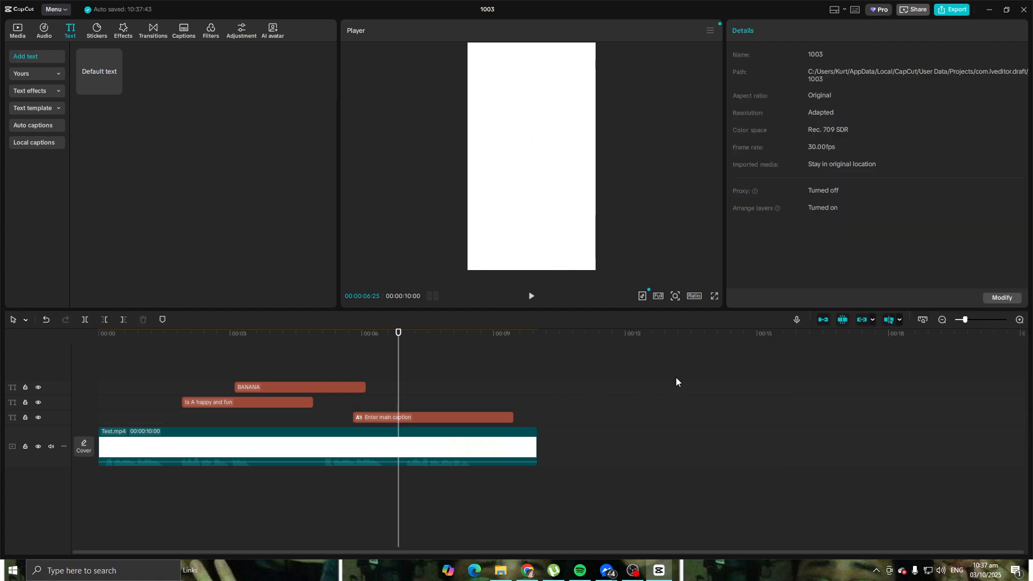
click(675, 377)
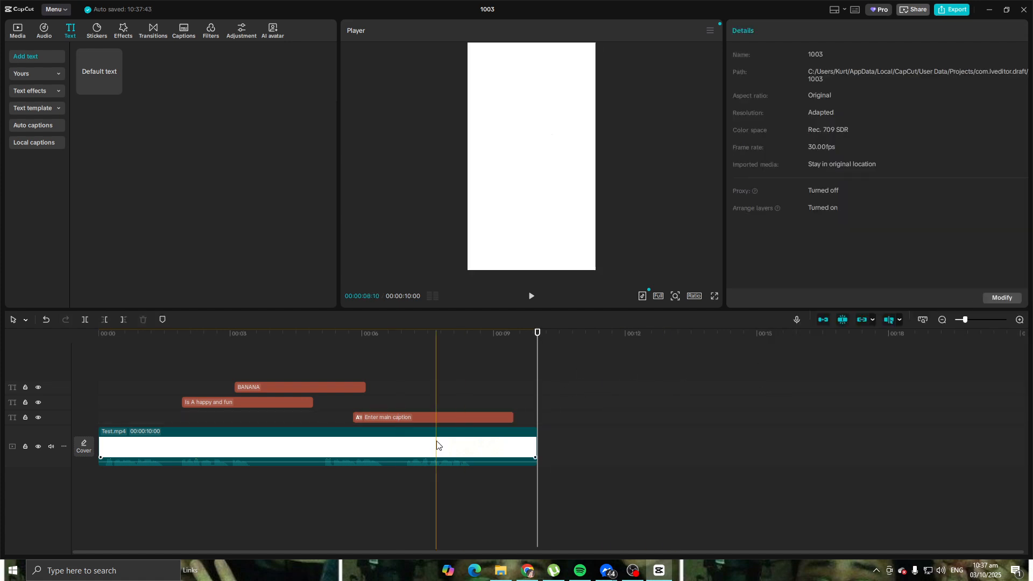
click(424, 449)
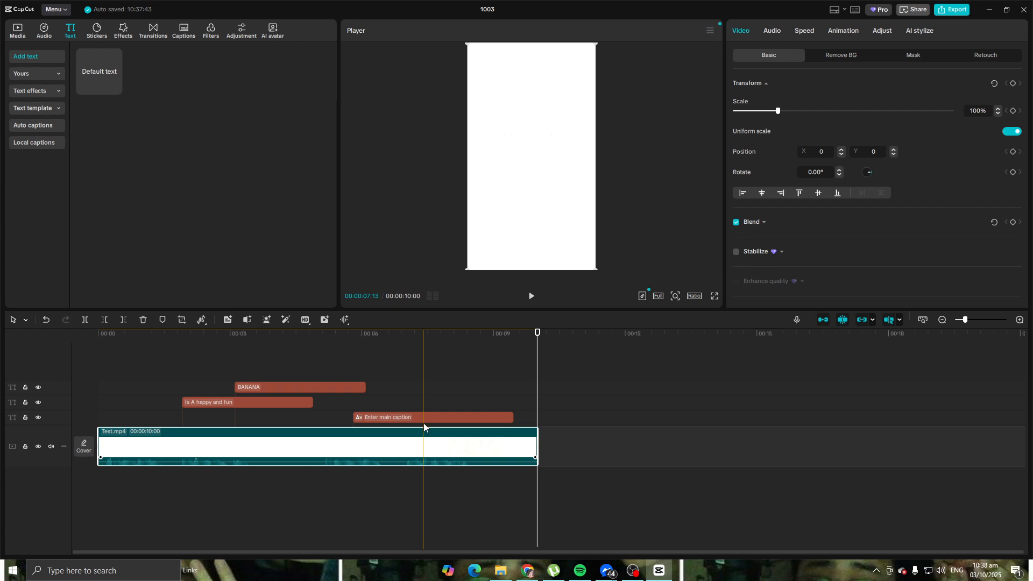
drag(538, 333, 438, 350)
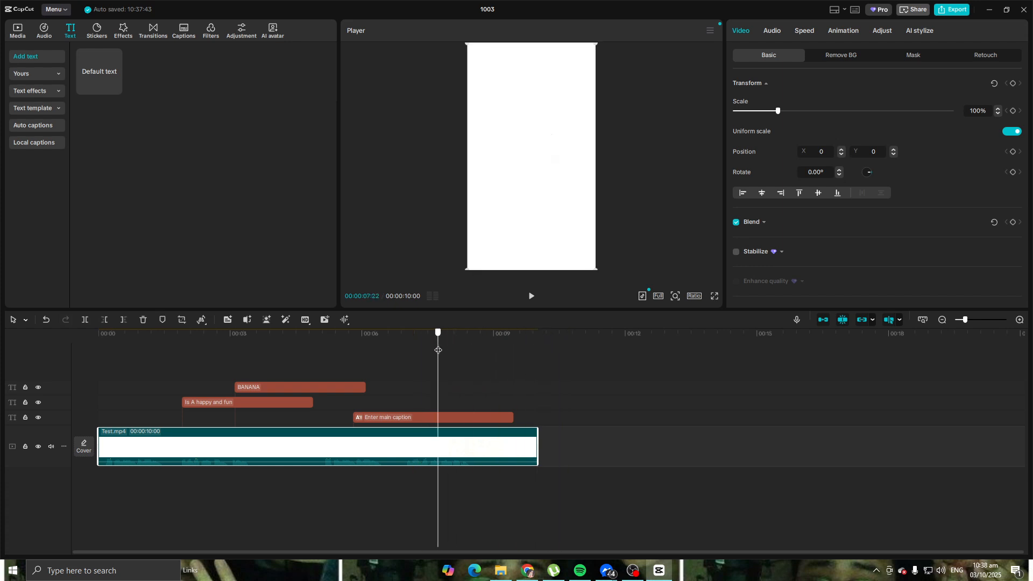
click(472, 386)
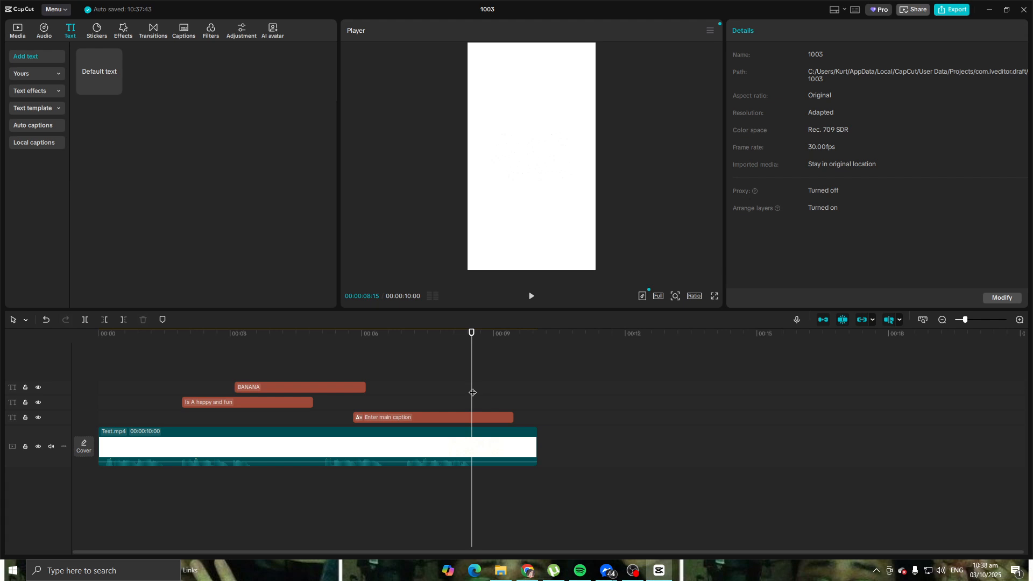
Step: Shift the main caption clip earlier on the timeline so that it starts at about 5 seconds, overlapping the end of BANANA
click(427, 417)
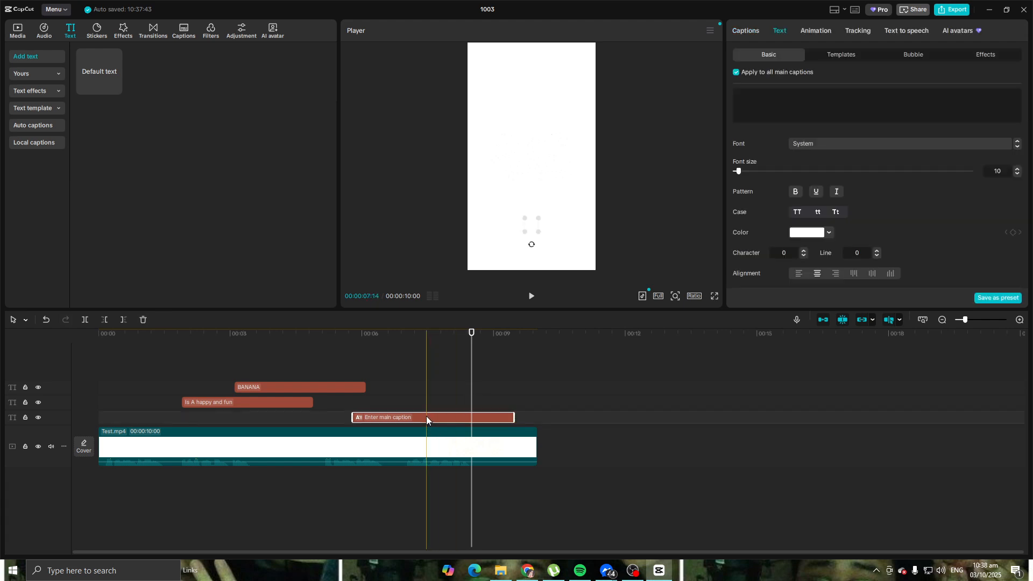
drag(472, 338, 347, 344)
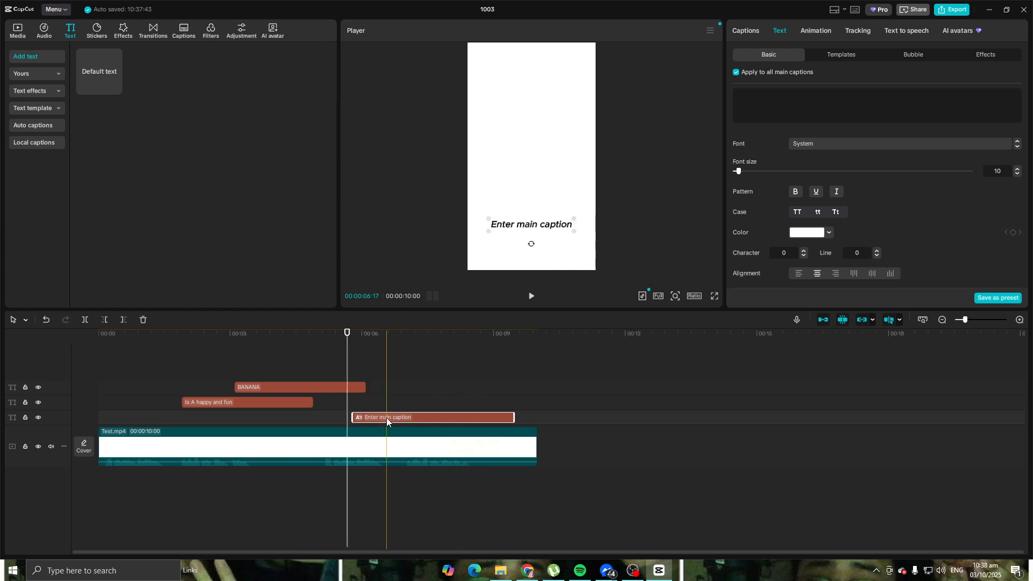
drag(387, 417, 354, 417)
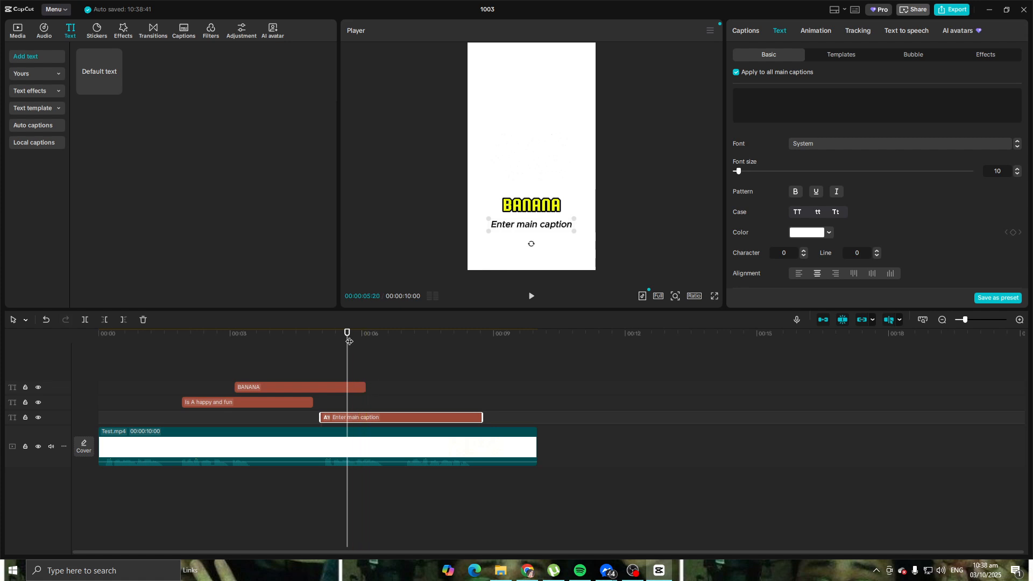